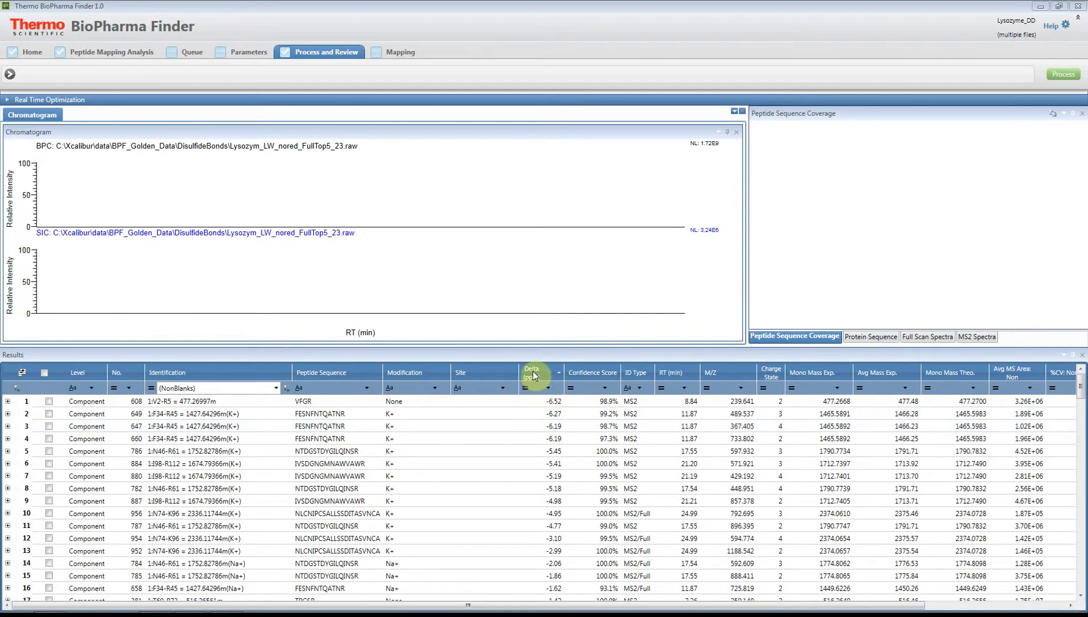
# Start a custom Delta (ppm) filter whose first condition is less than 2
pyautogui.click(549, 389)
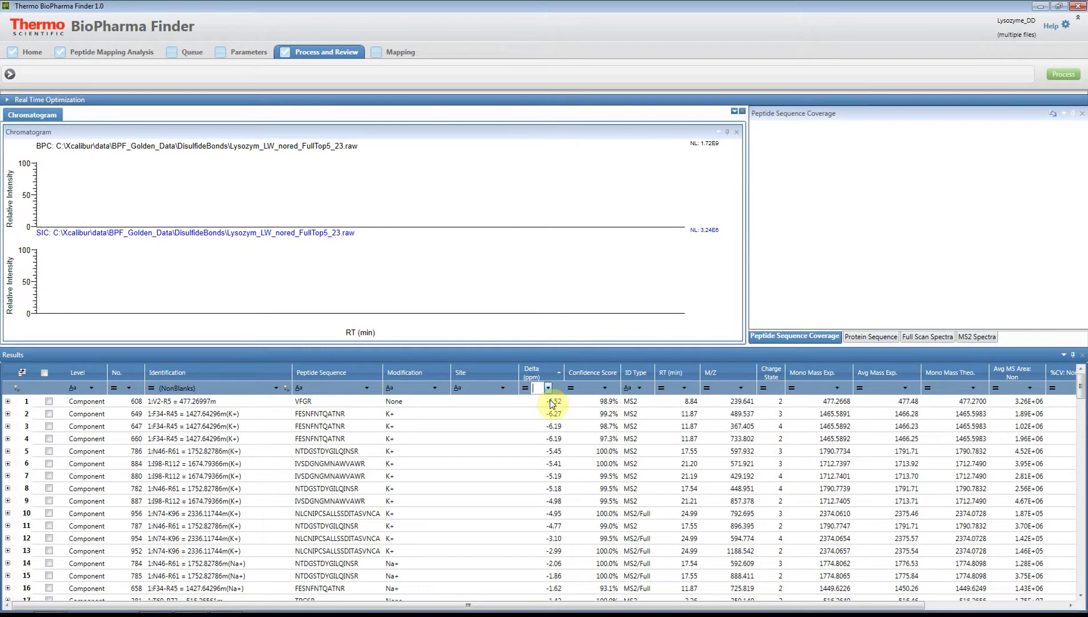
pyautogui.click(550, 399)
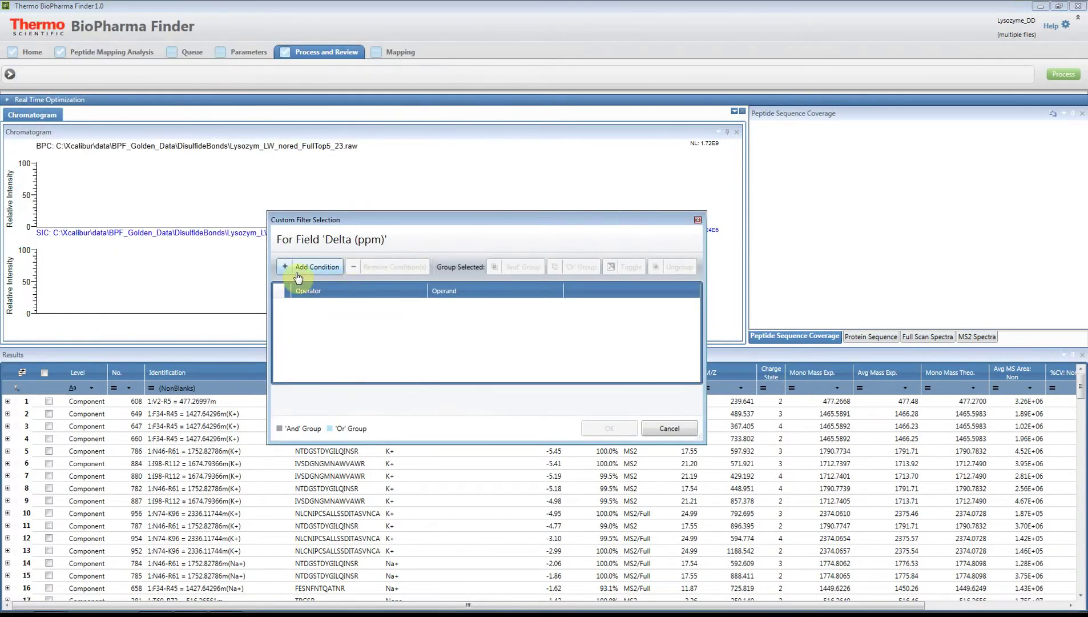
pyautogui.click(300, 270)
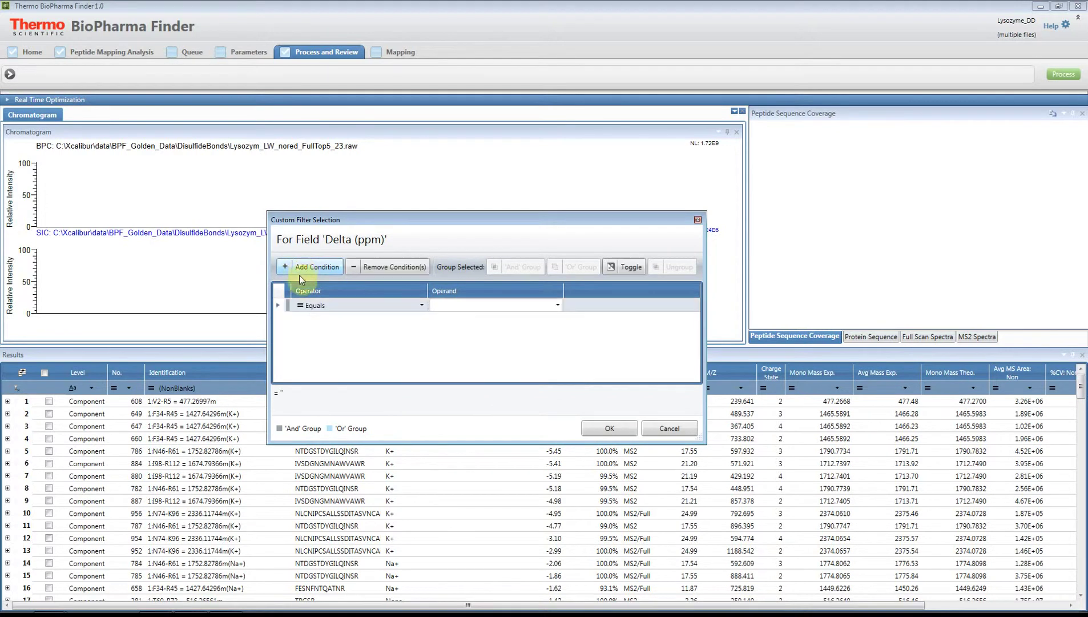
pyautogui.click(305, 309)
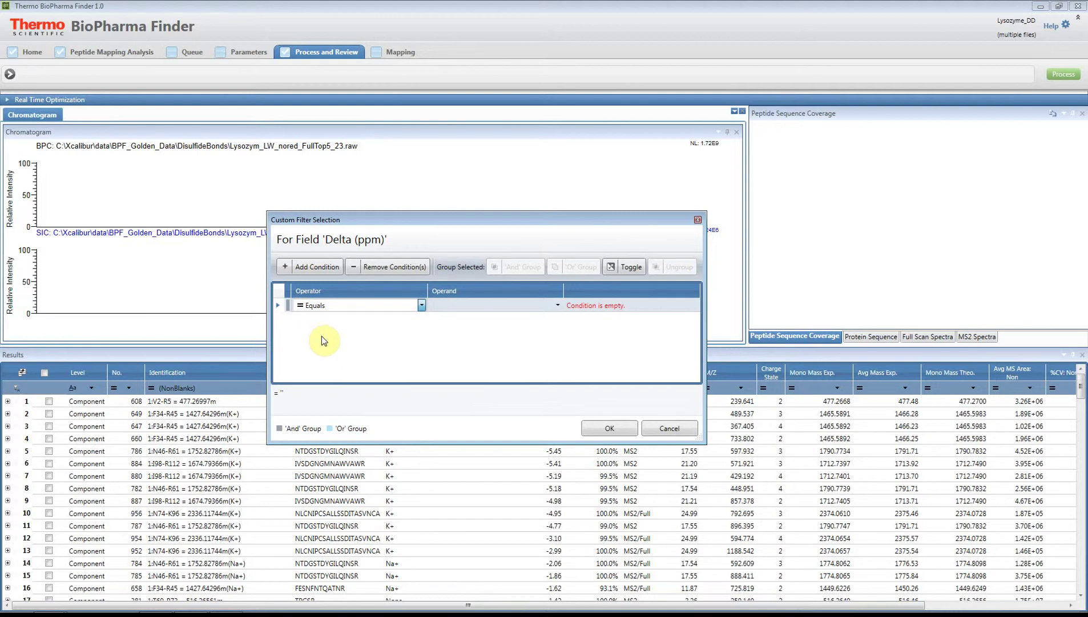
pyautogui.press('Down')
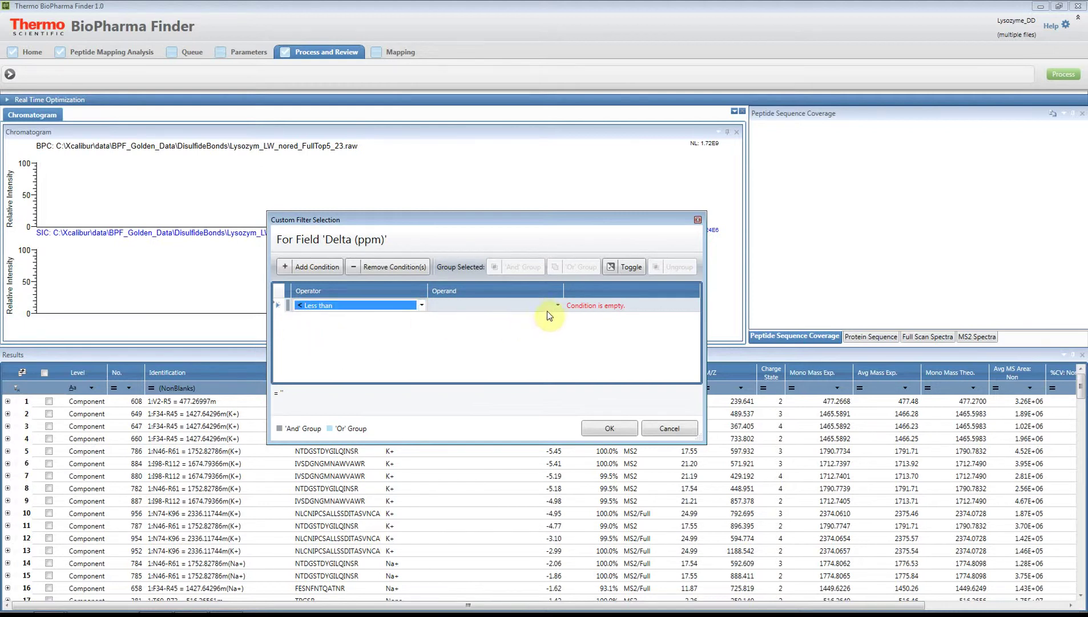
pyautogui.click(559, 307)
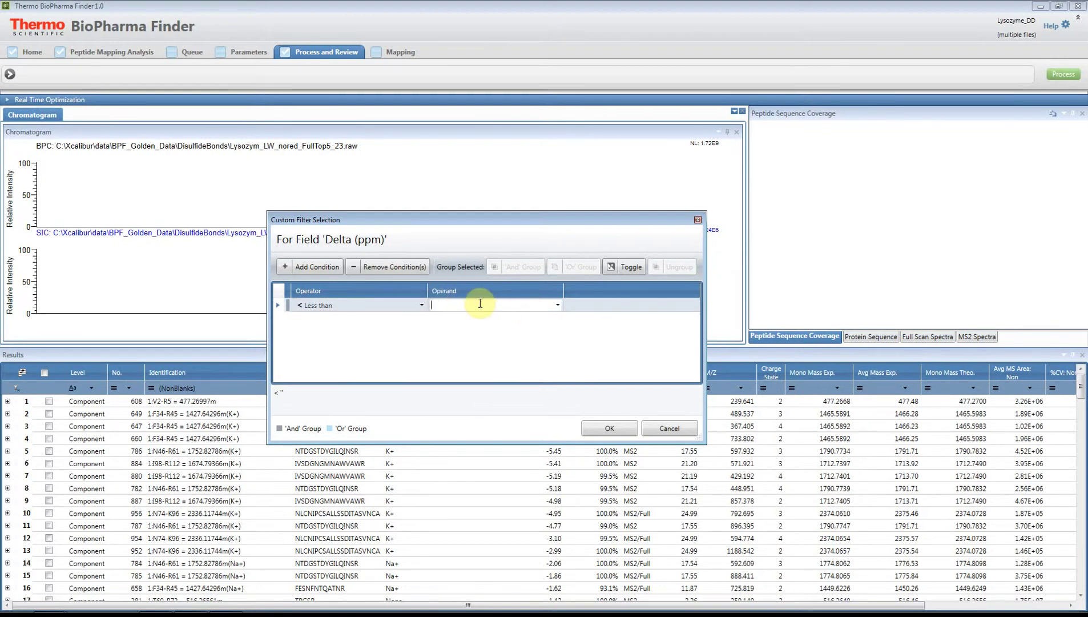
pyautogui.write('2')
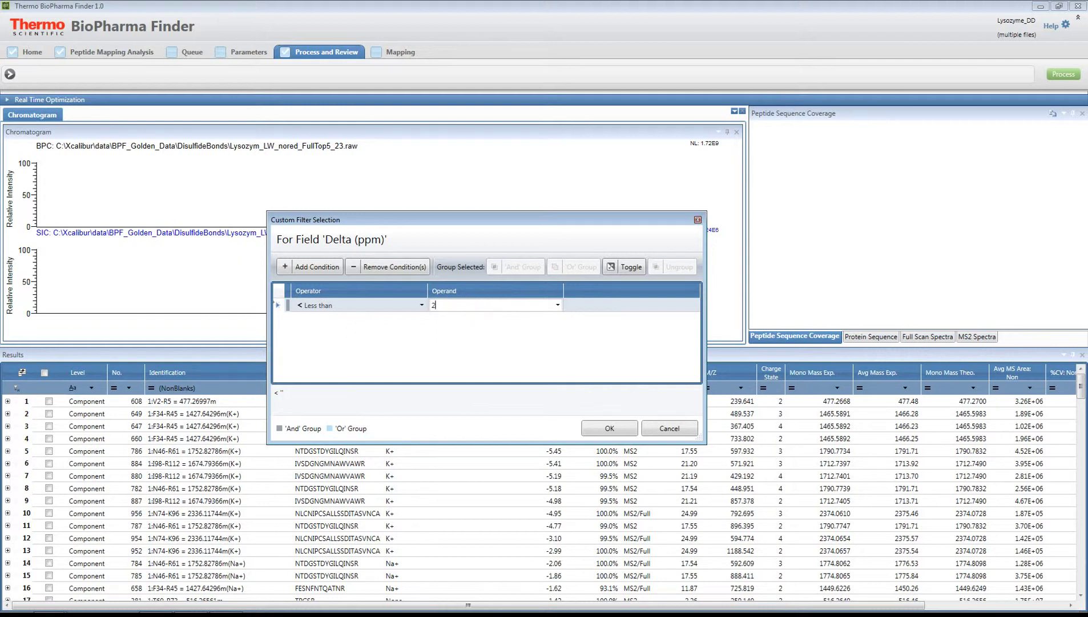
# Add a greater than -2 condition, combine the two with OR, and apply the filter
pyautogui.click(316, 267)
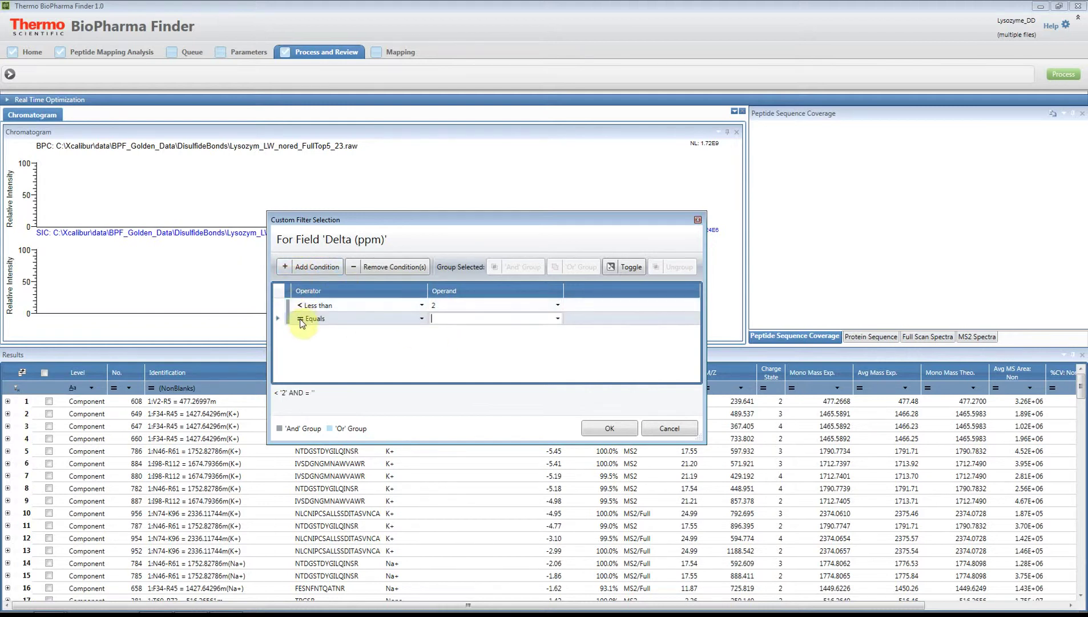
pyautogui.click(434, 308)
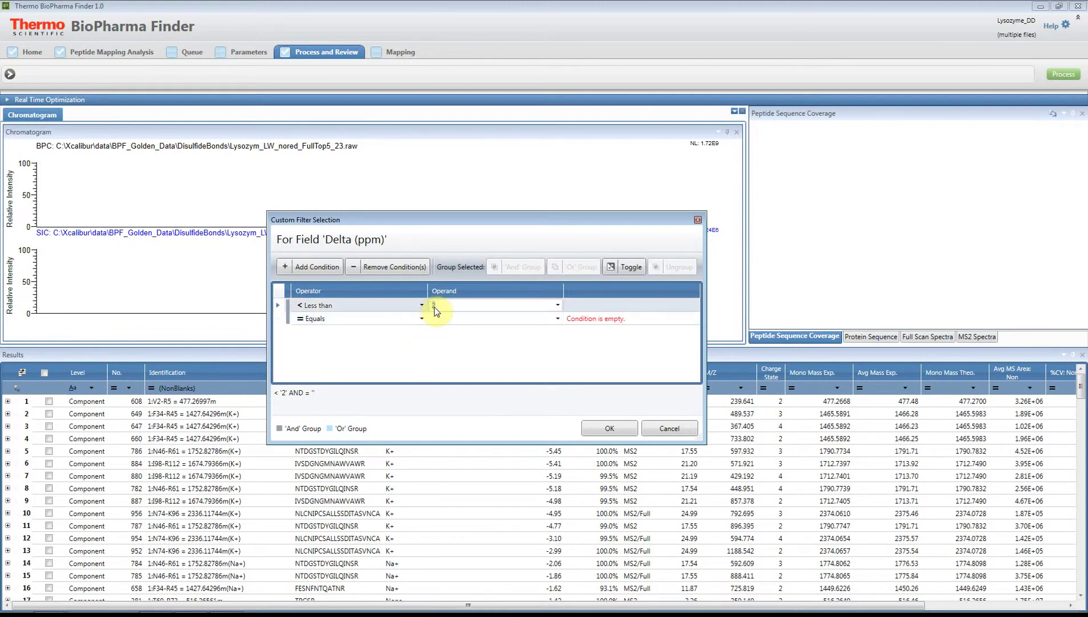
pyautogui.click(435, 306)
pyautogui.write('-')
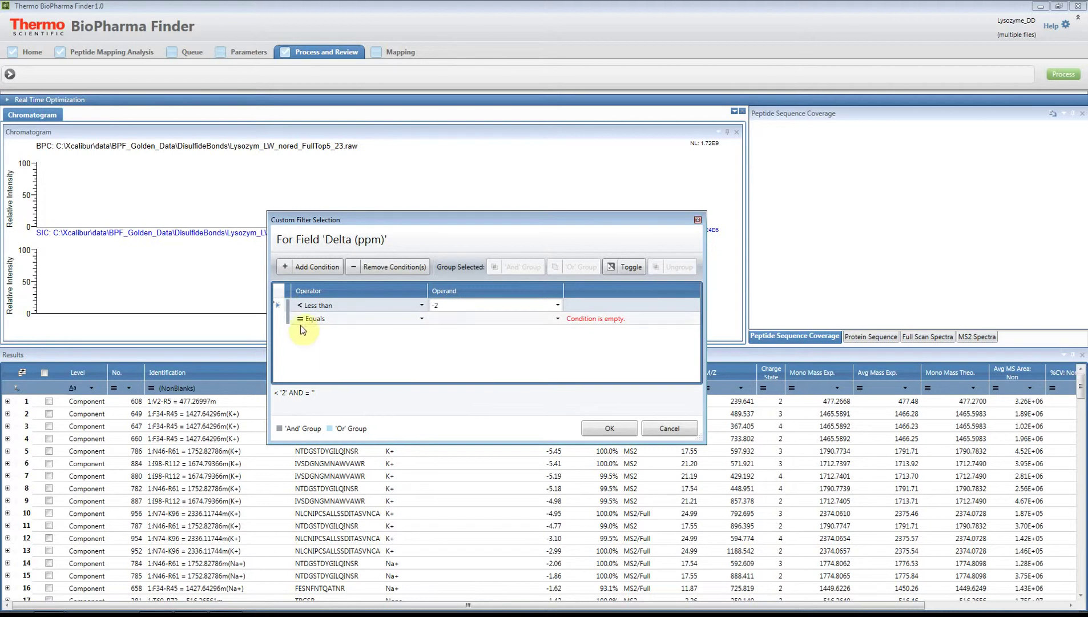
pyautogui.click(303, 320)
pyautogui.click(304, 320)
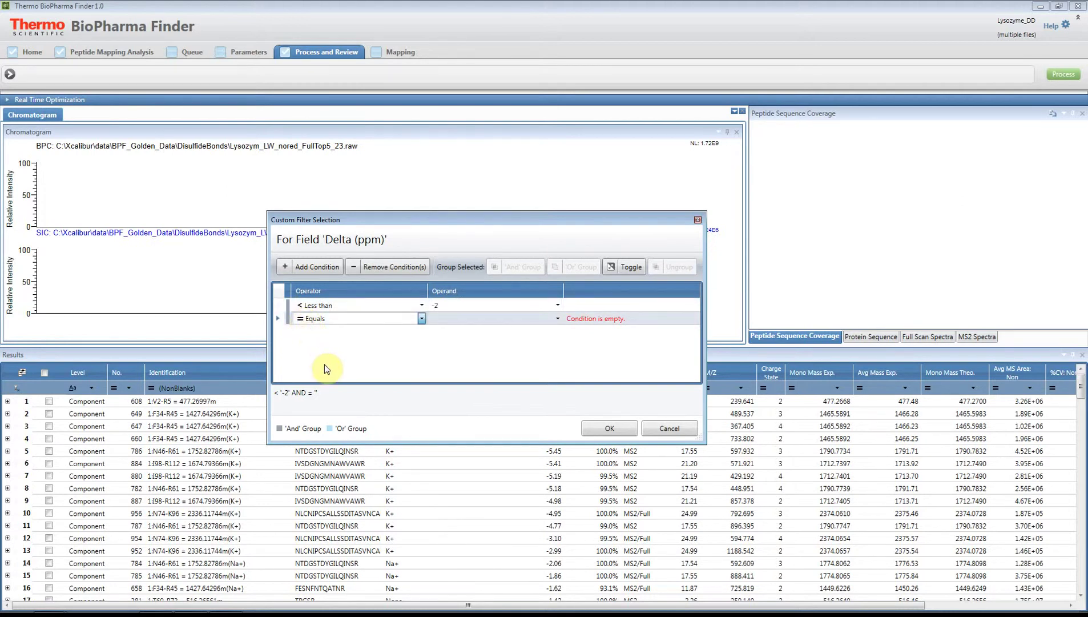
pyautogui.press('Down')
pyautogui.press('Down')
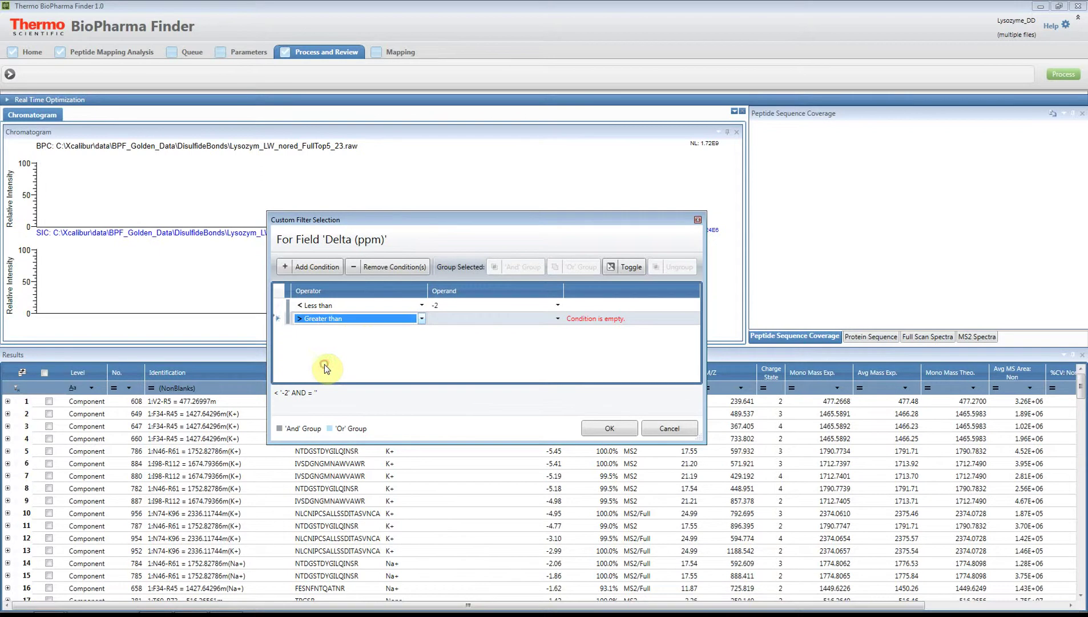
pyautogui.click(444, 317)
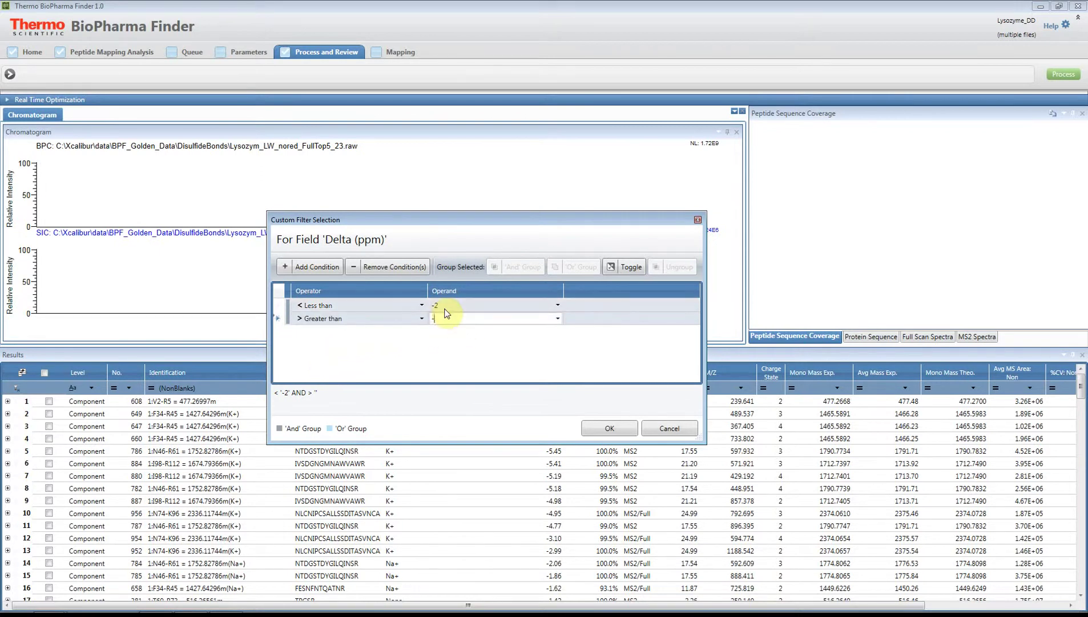
pyautogui.click(445, 306)
pyautogui.write('2')
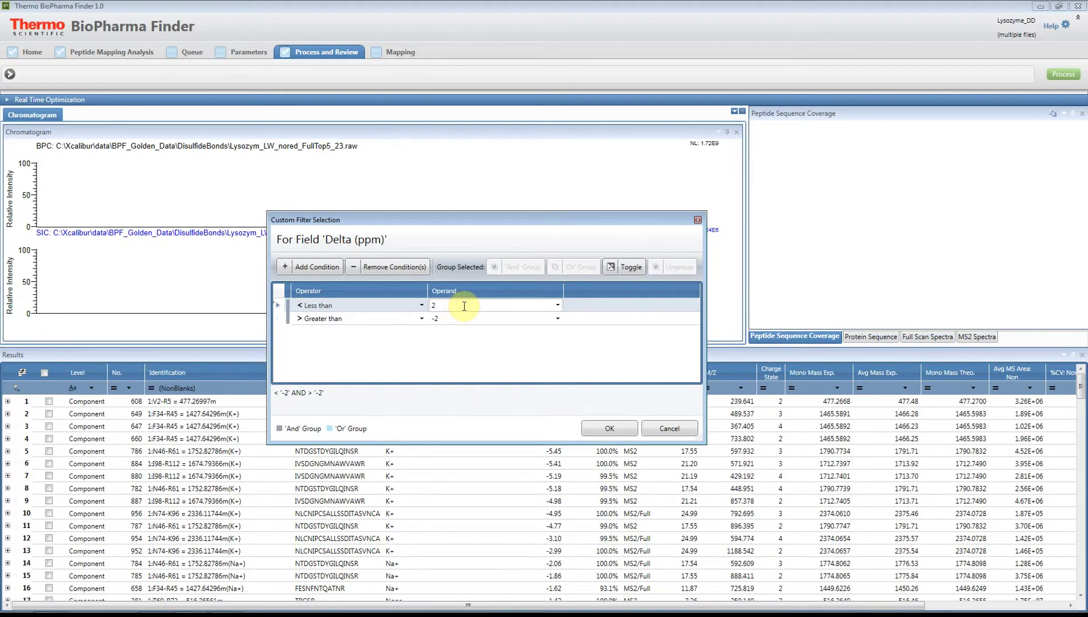
pyautogui.click(456, 317)
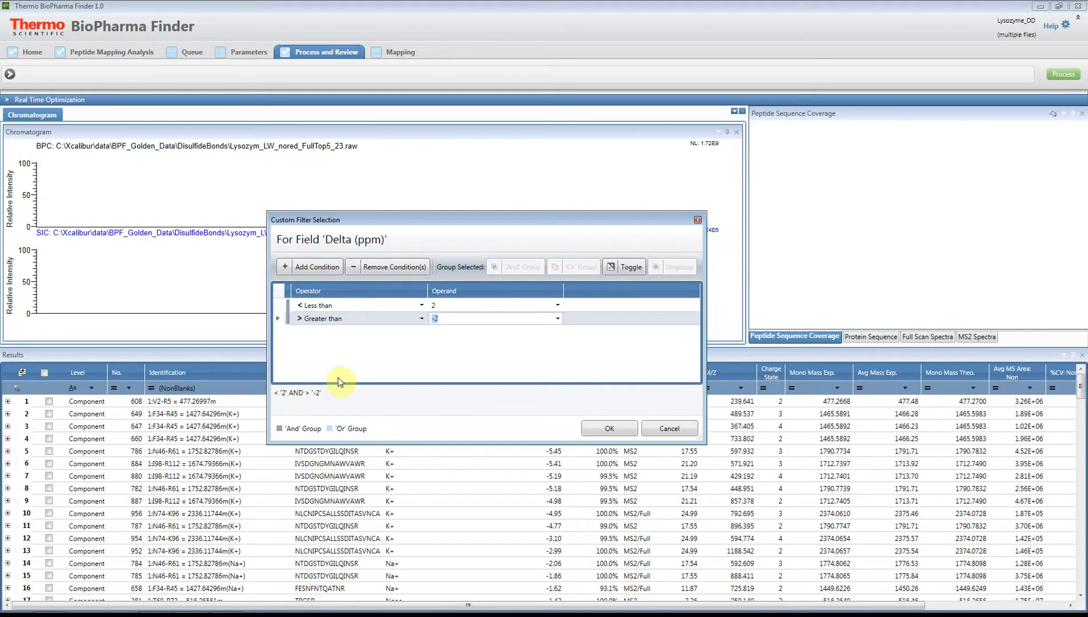
pyautogui.click(631, 269)
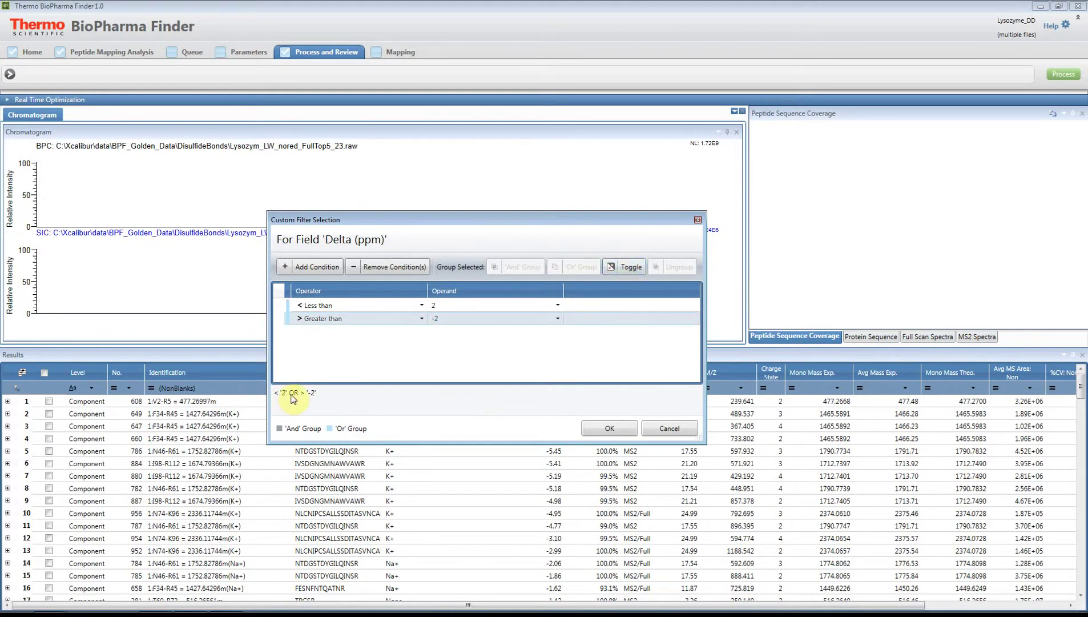
pyautogui.click(601, 428)
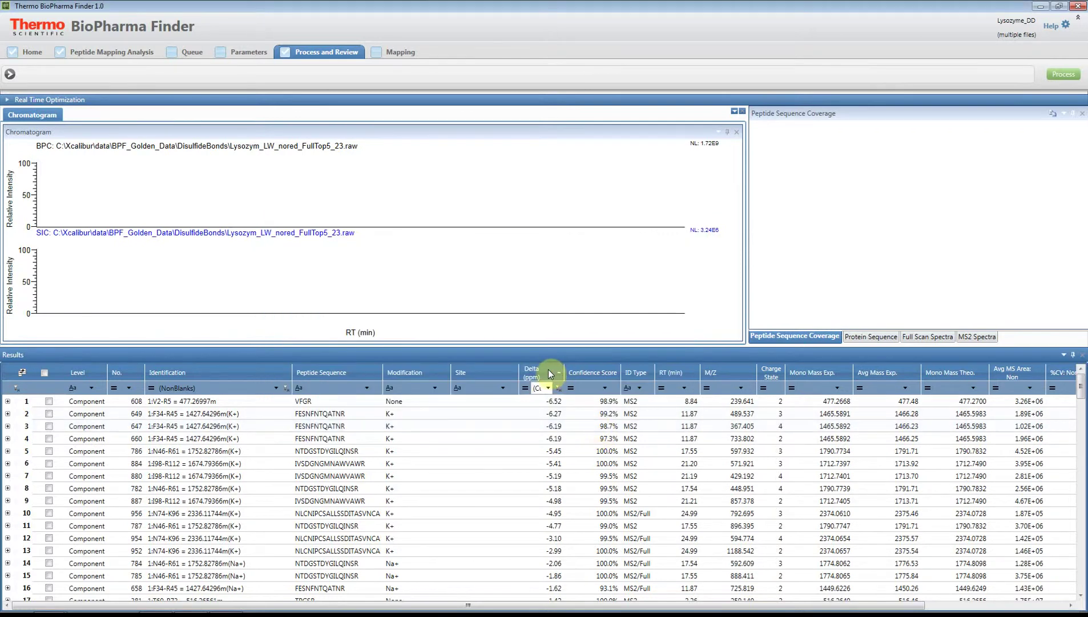
# Clear the existing Delta (ppm) filter and reopen its custom filter editor
pyautogui.click(549, 372)
pyautogui.click(549, 371)
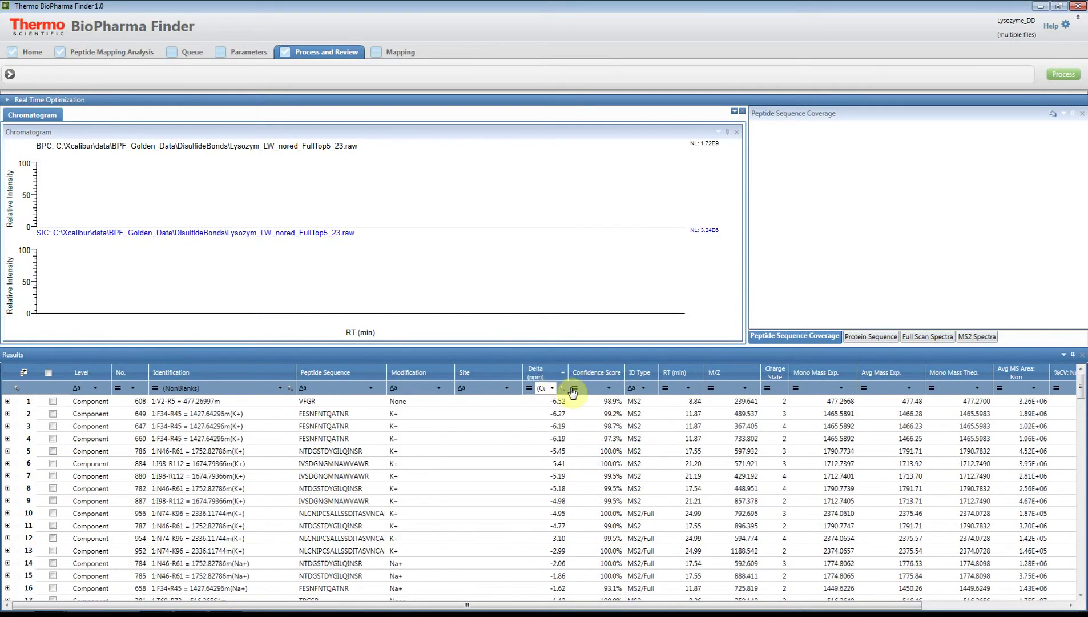
pyautogui.click(563, 388)
pyautogui.click(552, 400)
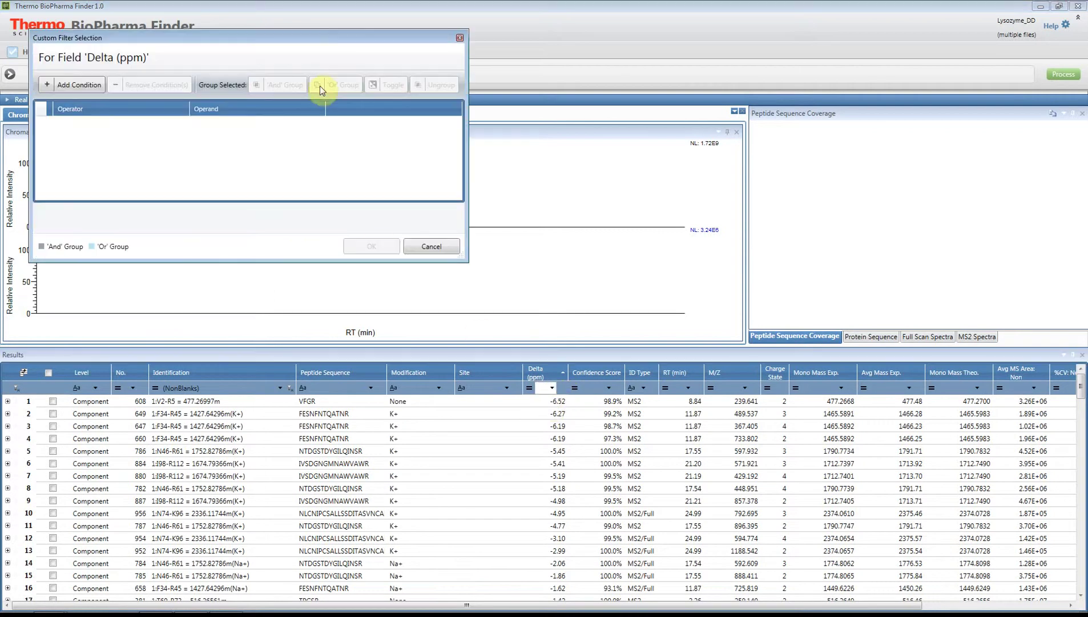
pyautogui.moveTo(312, 38); pyautogui.dragTo(473, 164)
# Add less than 2 and greater than -2 conditions joined with AND, and apply
pyautogui.click(269, 213)
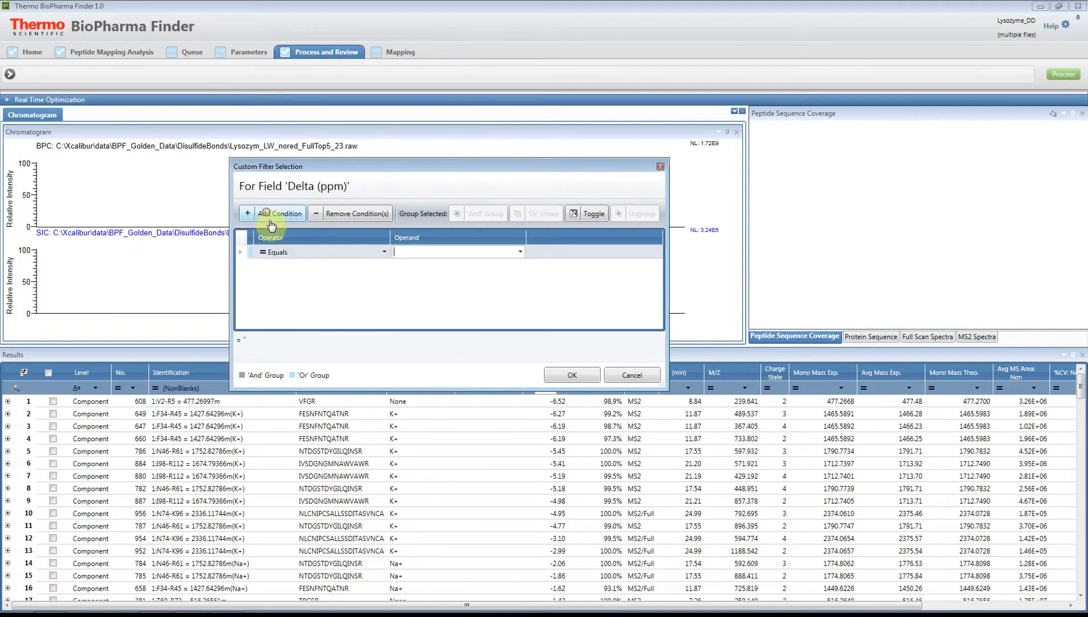
pyautogui.click(266, 254)
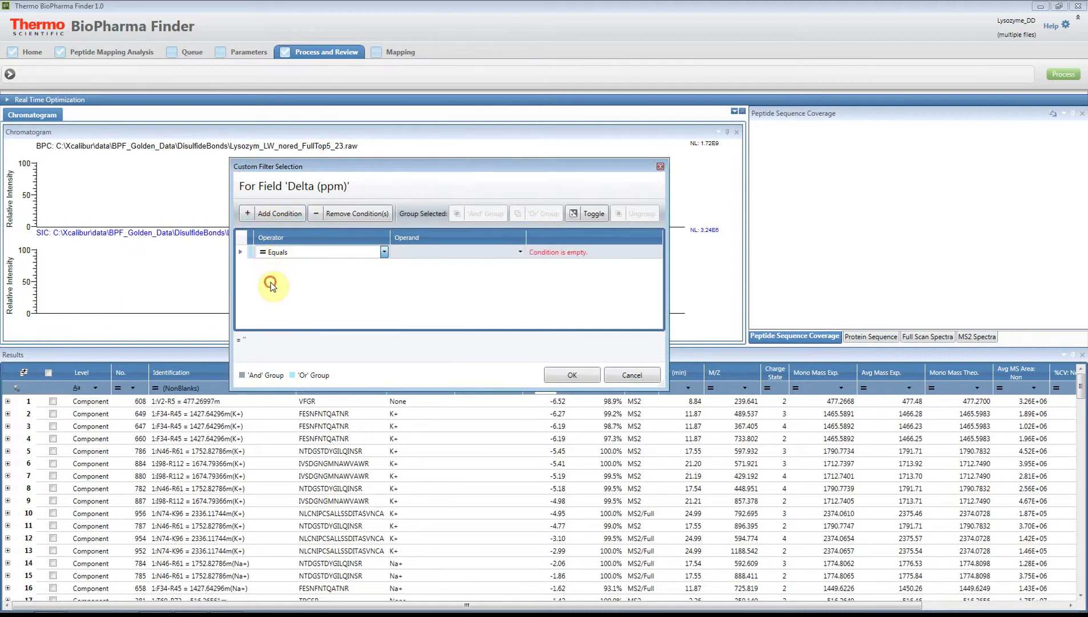
pyautogui.press('Down')
pyautogui.press('Down')
pyautogui.click(397, 252)
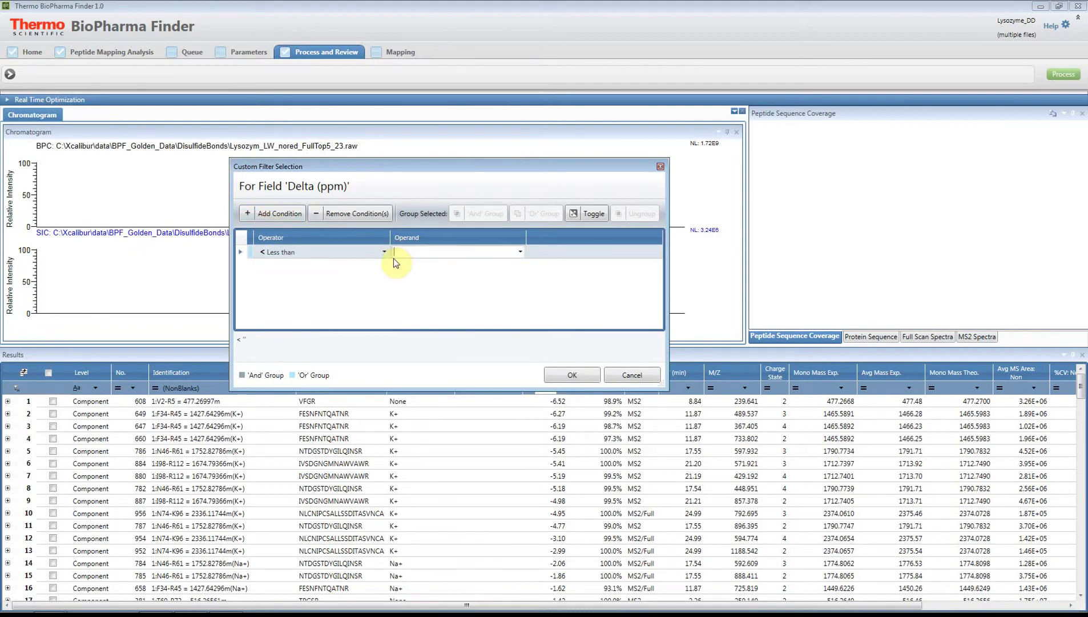
pyautogui.click(291, 219)
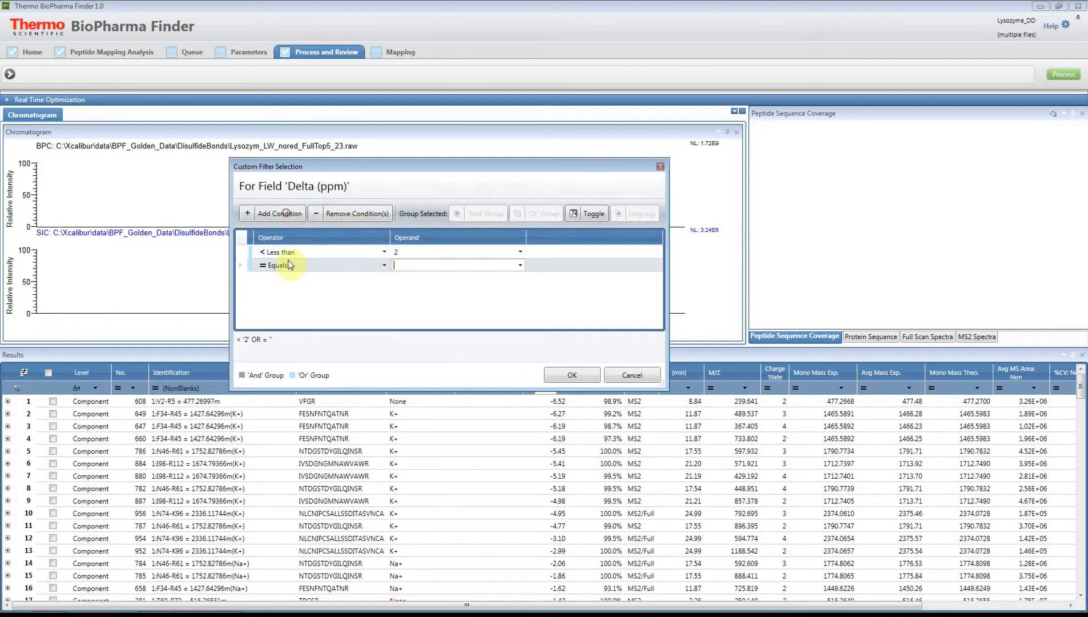
pyautogui.click(267, 269)
pyautogui.press('Down')
pyautogui.press('Down')
pyautogui.press('Down')
pyautogui.press('Down')
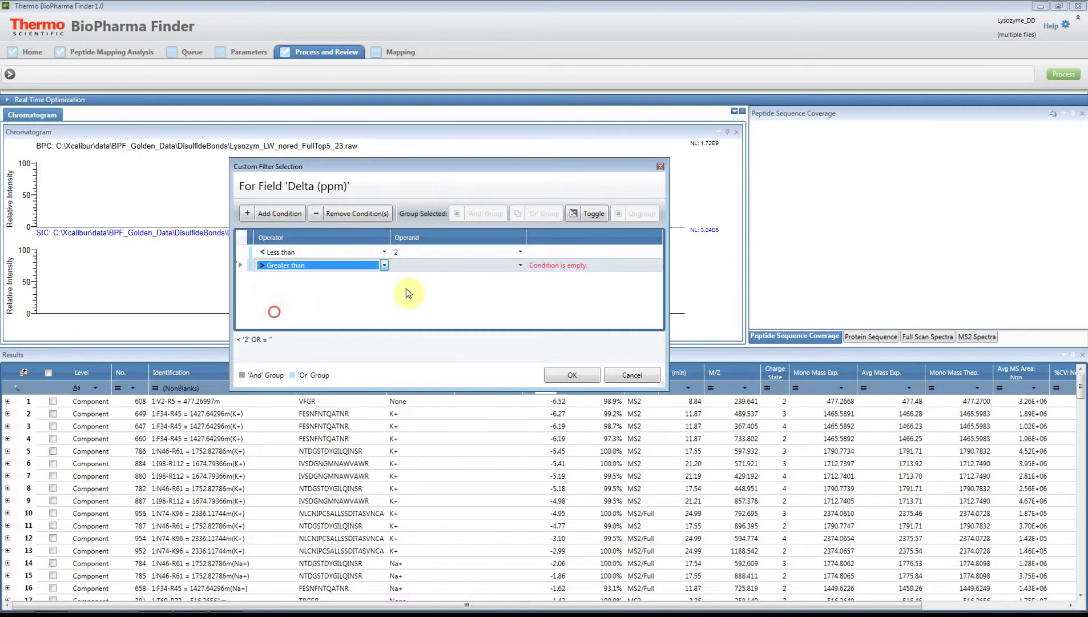
pyautogui.click(441, 269)
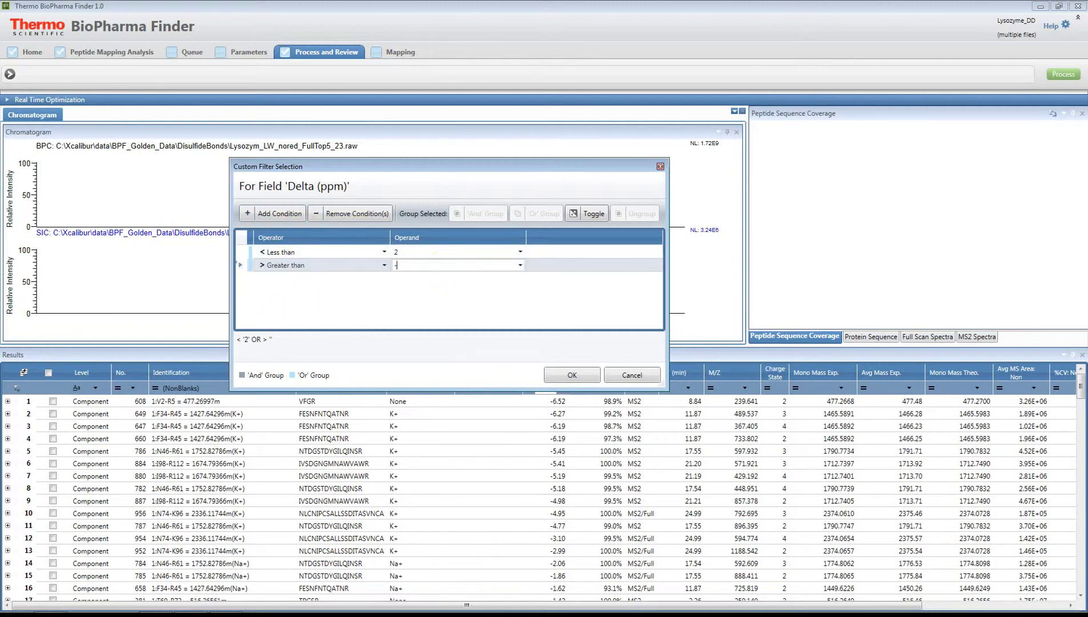
pyautogui.click(589, 214)
pyautogui.click(573, 375)
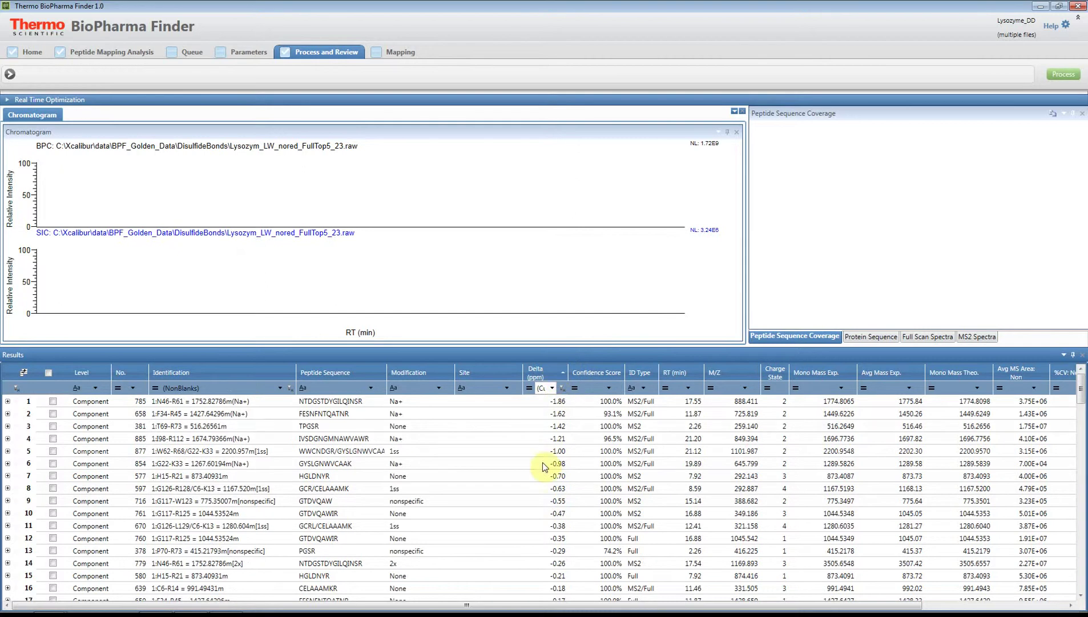
pyautogui.scroll(-15, 534, 473)
pyautogui.scroll(-19, 534, 471)
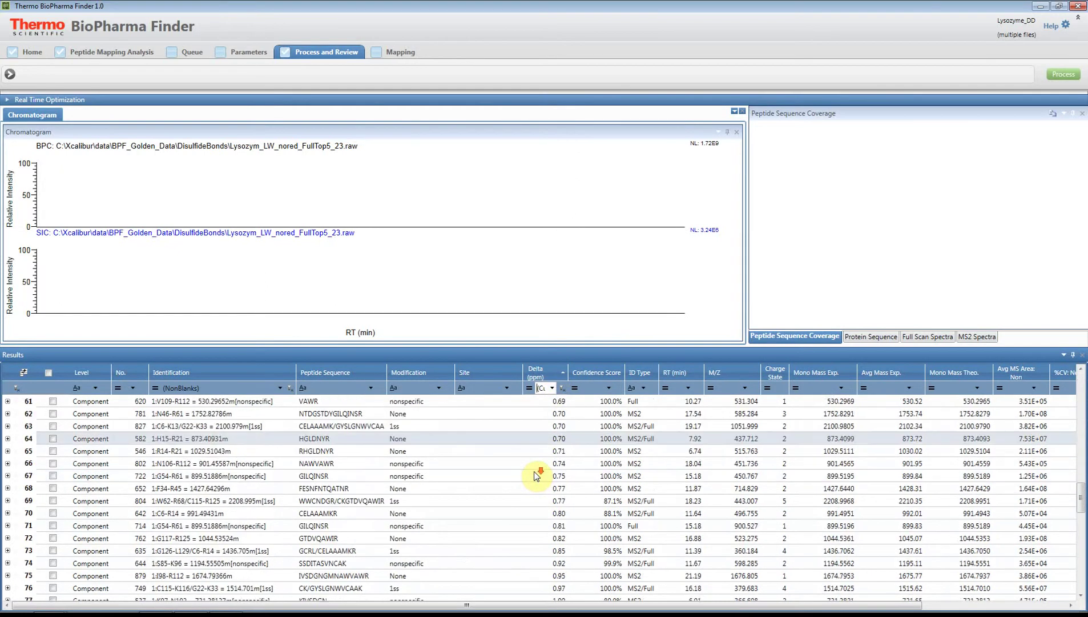
pyautogui.click(551, 368)
pyautogui.click(551, 368)
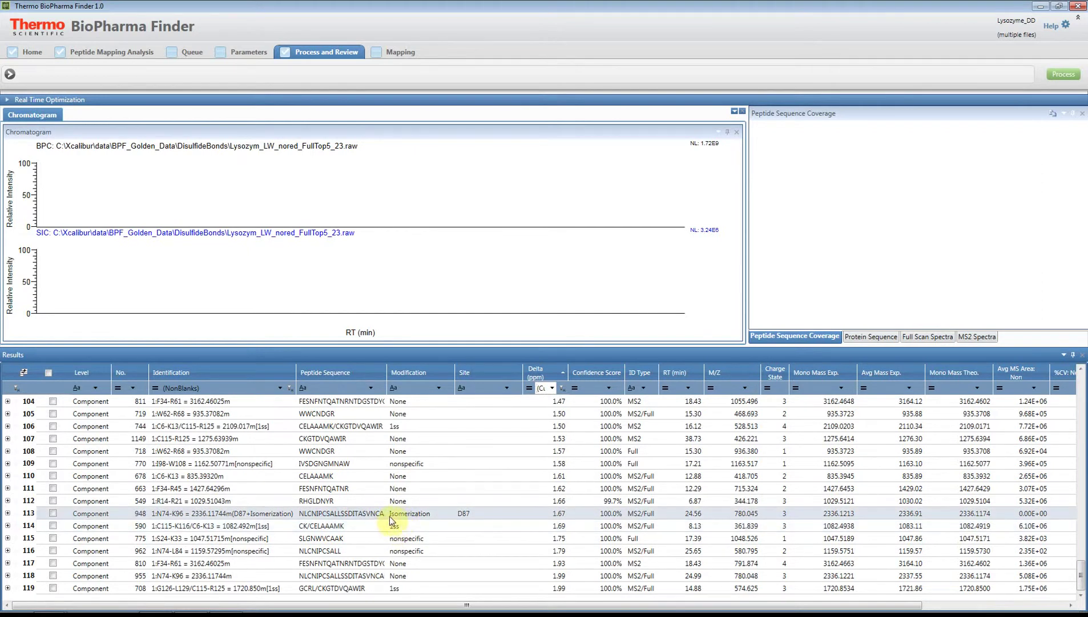
pyautogui.click(393, 388)
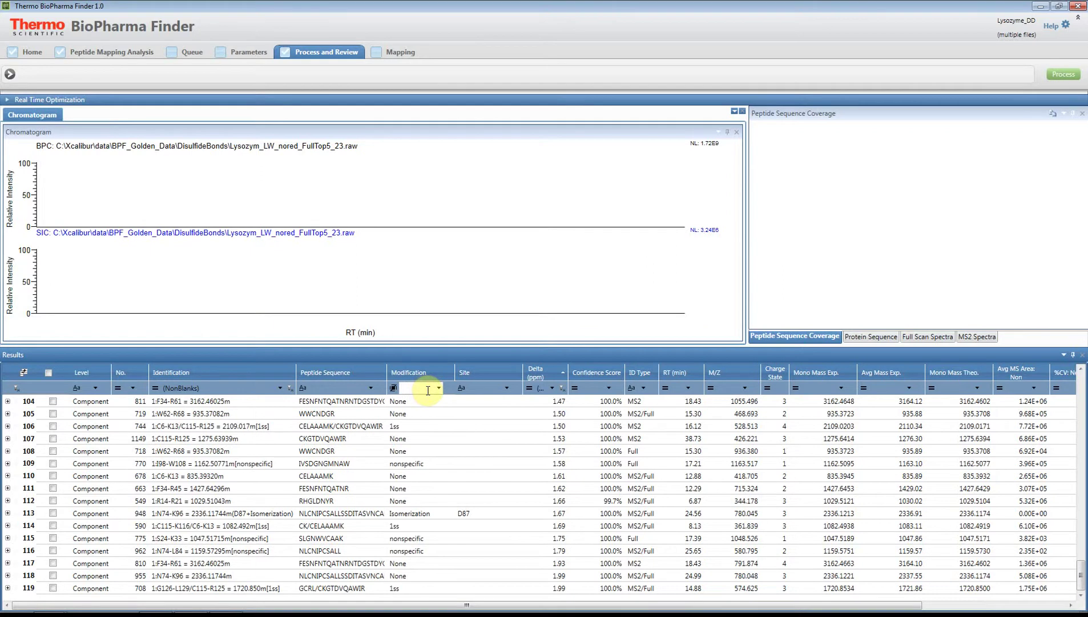
pyautogui.write('is')
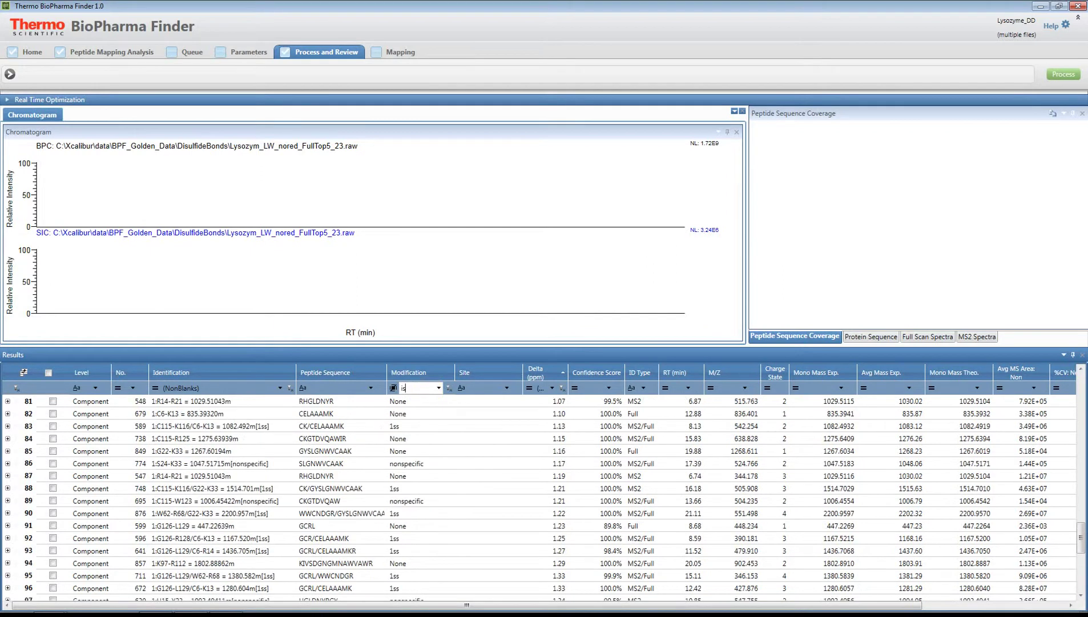
pyautogui.write('o')
pyautogui.moveTo(450, 347); pyautogui.dragTo(453, 298)
pyautogui.scroll(-5, 444, 437)
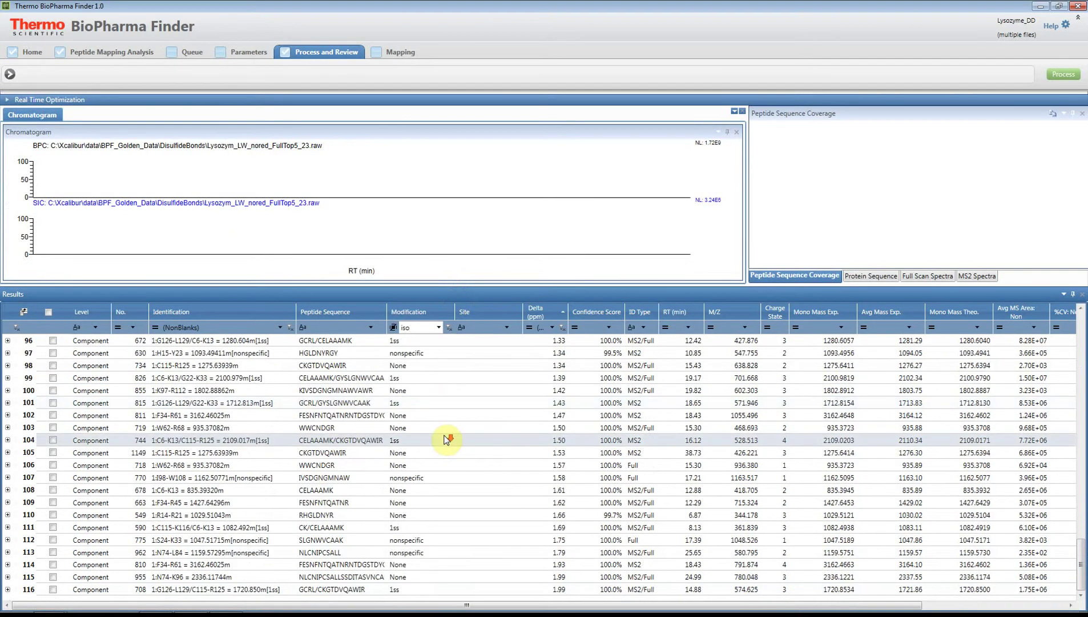
pyautogui.click(432, 314)
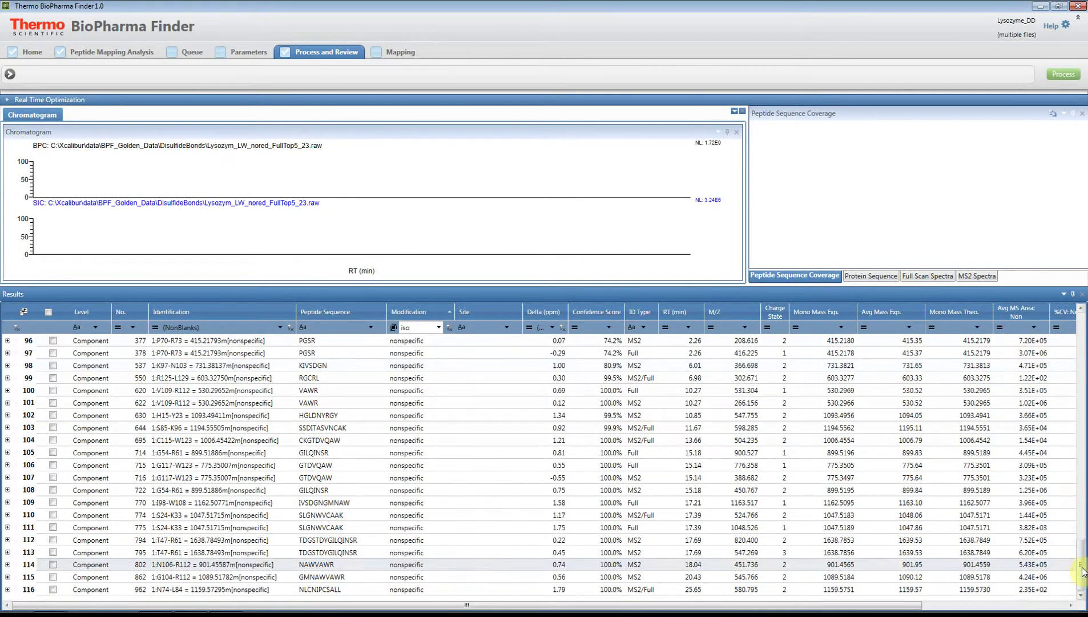
pyautogui.moveTo(1081, 565); pyautogui.dragTo(1083, 437)
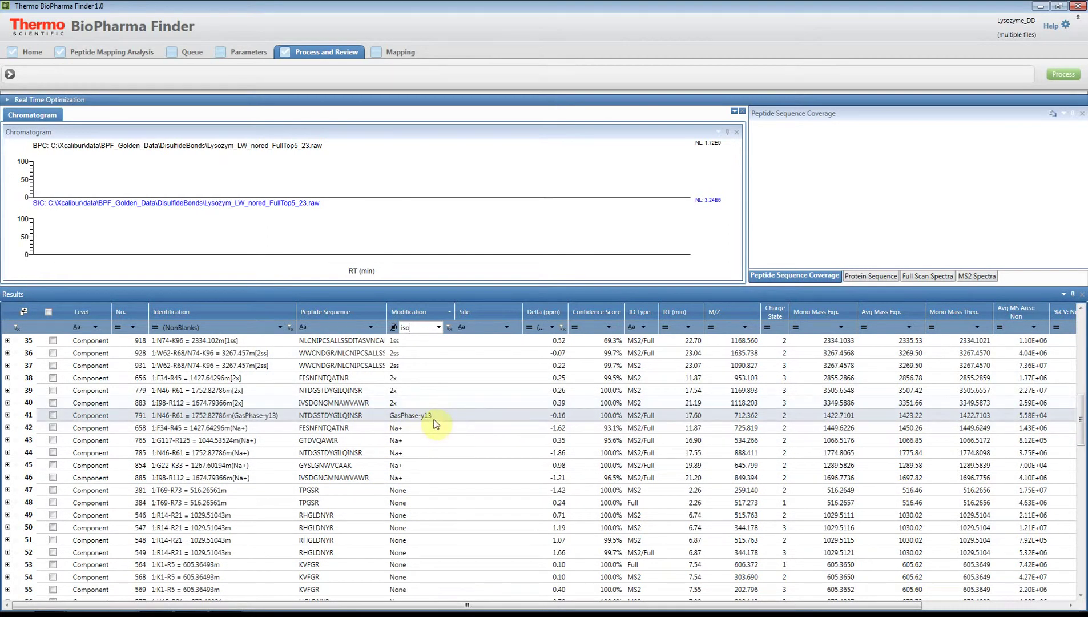
pyautogui.click(438, 329)
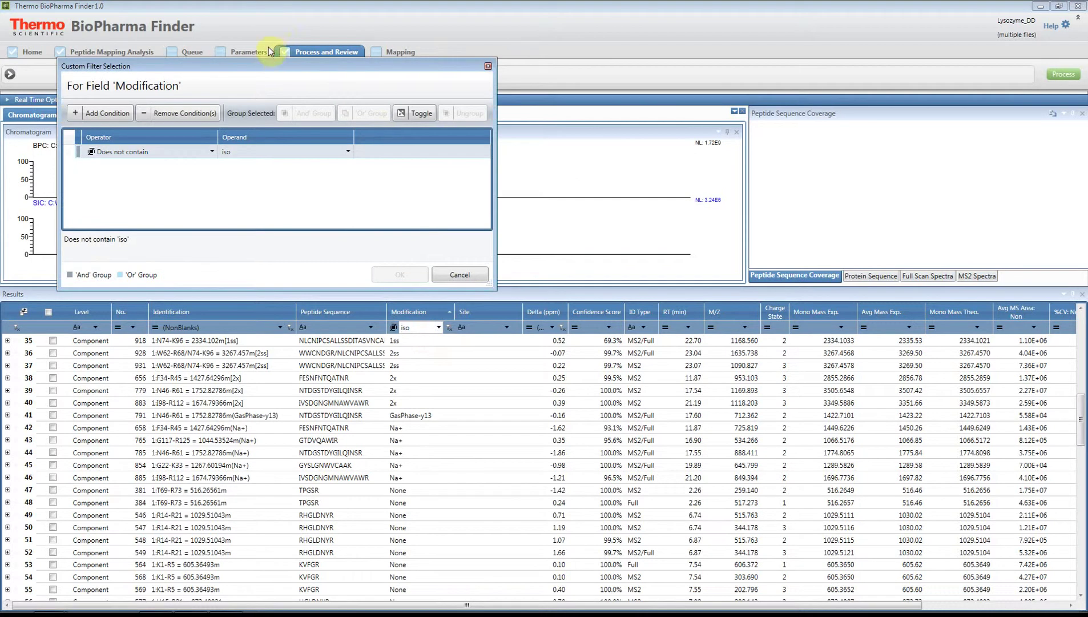
# Add a second Modification condition: Does not contain Na
pyautogui.moveTo(267, 62); pyautogui.dragTo(426, 69)
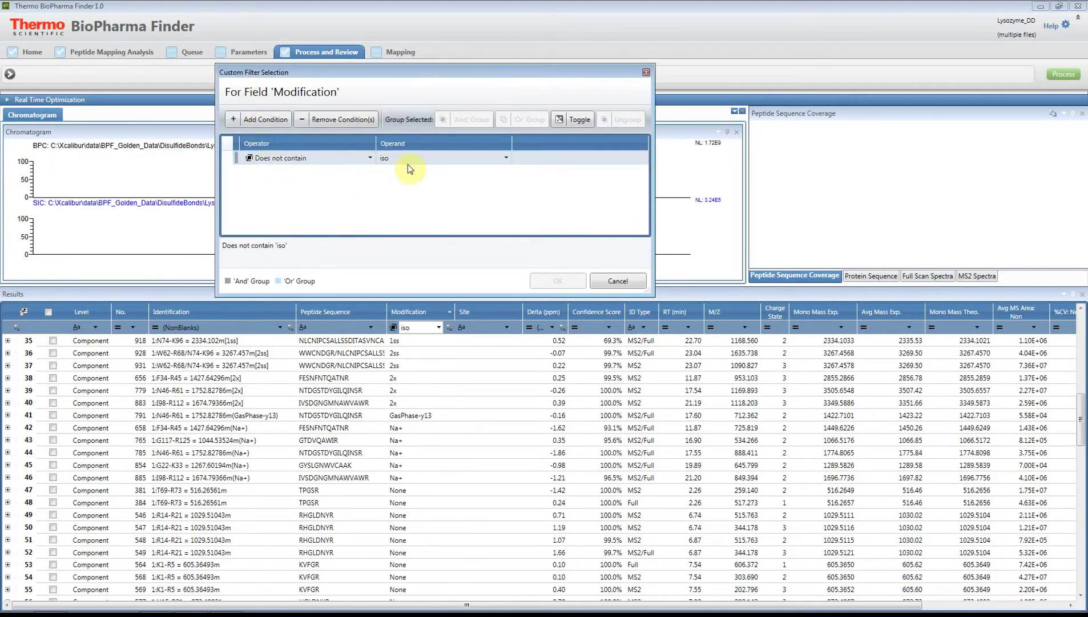
pyautogui.click(264, 119)
pyautogui.click(385, 171)
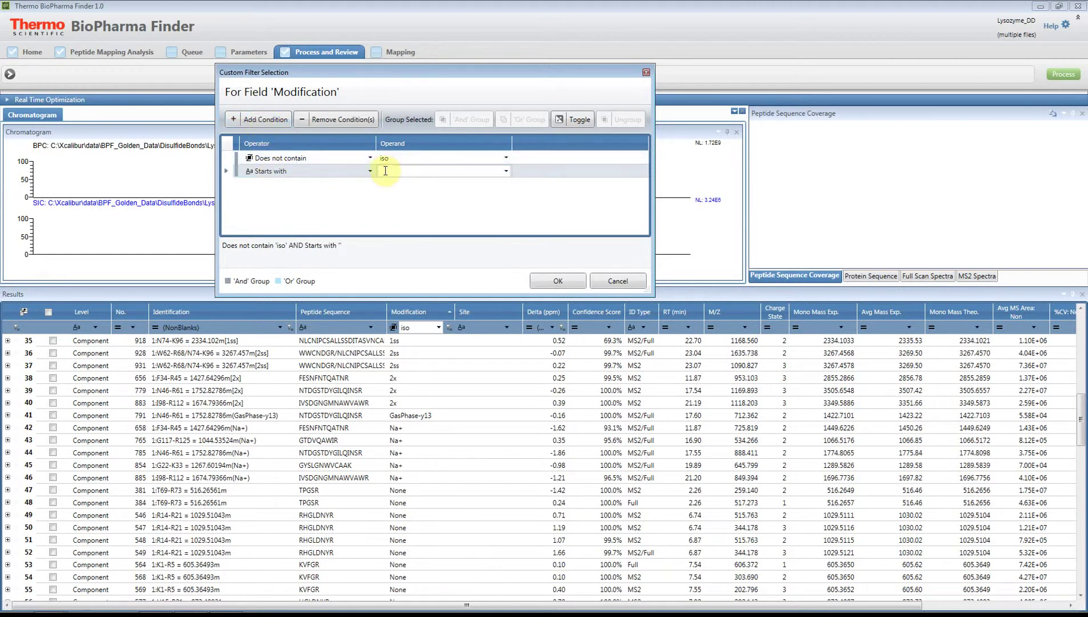
pyautogui.click(308, 170)
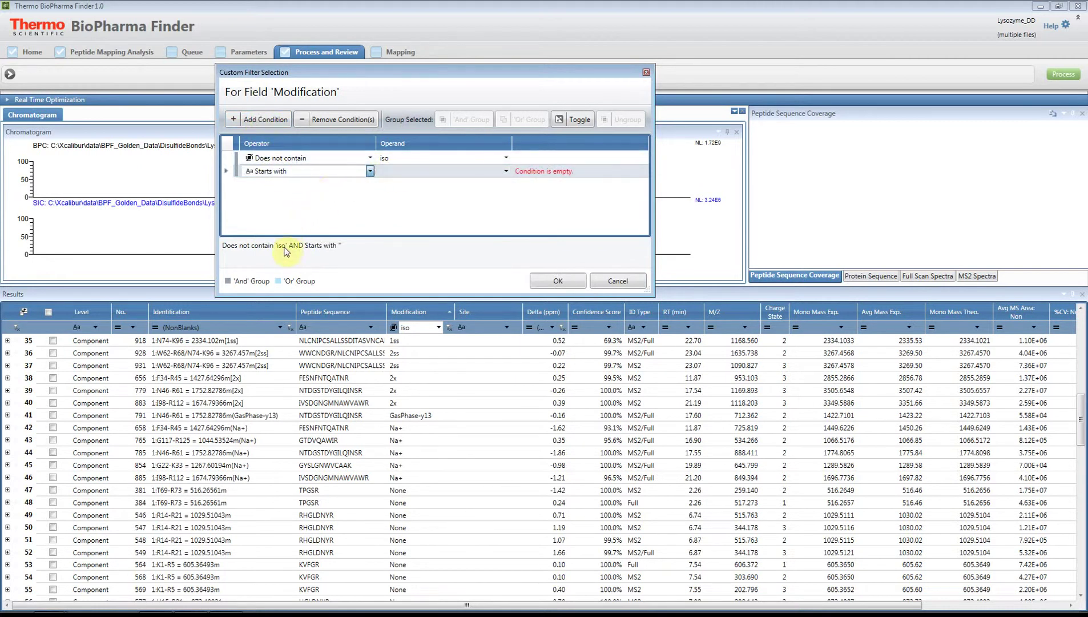
pyautogui.press('Up')
pyautogui.click(435, 170)
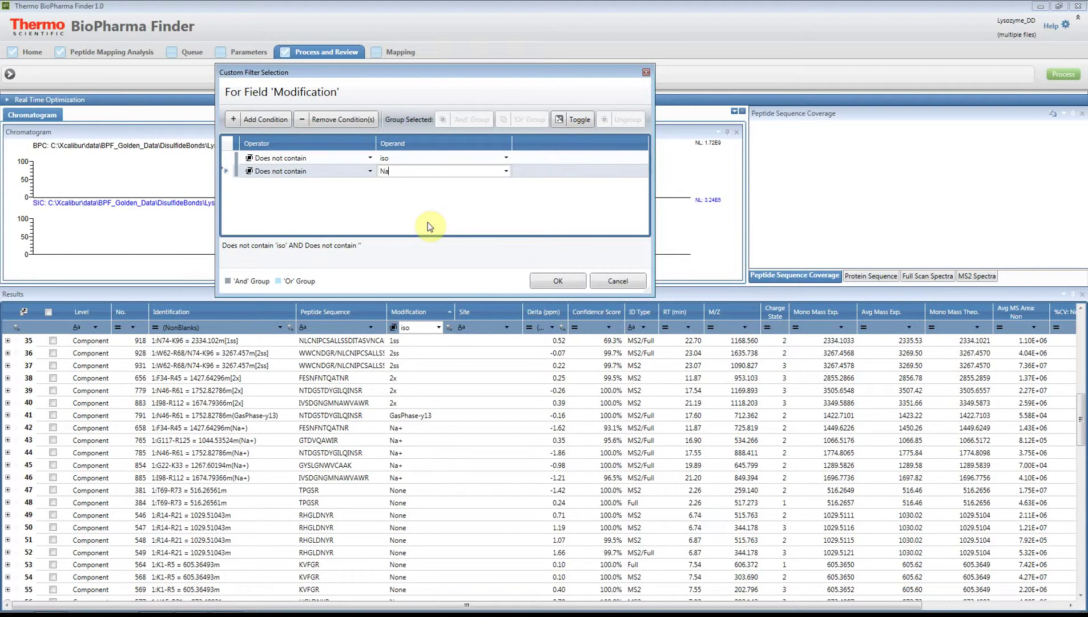
# Add a third condition, Does not contain GasPhase, and apply the Modification filter
pyautogui.click(256, 119)
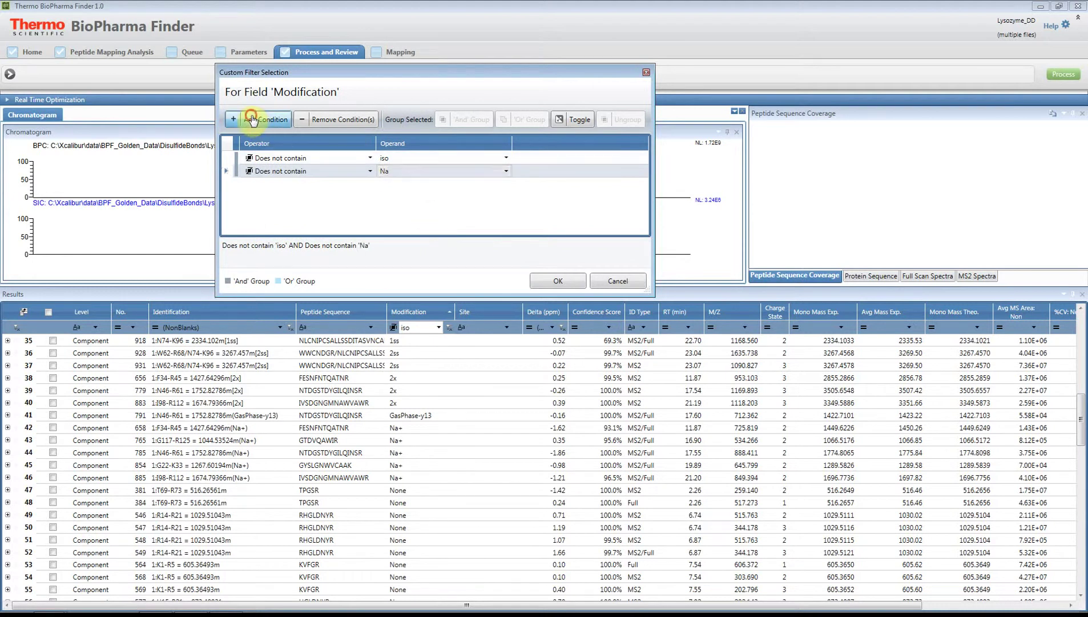
pyautogui.click(251, 188)
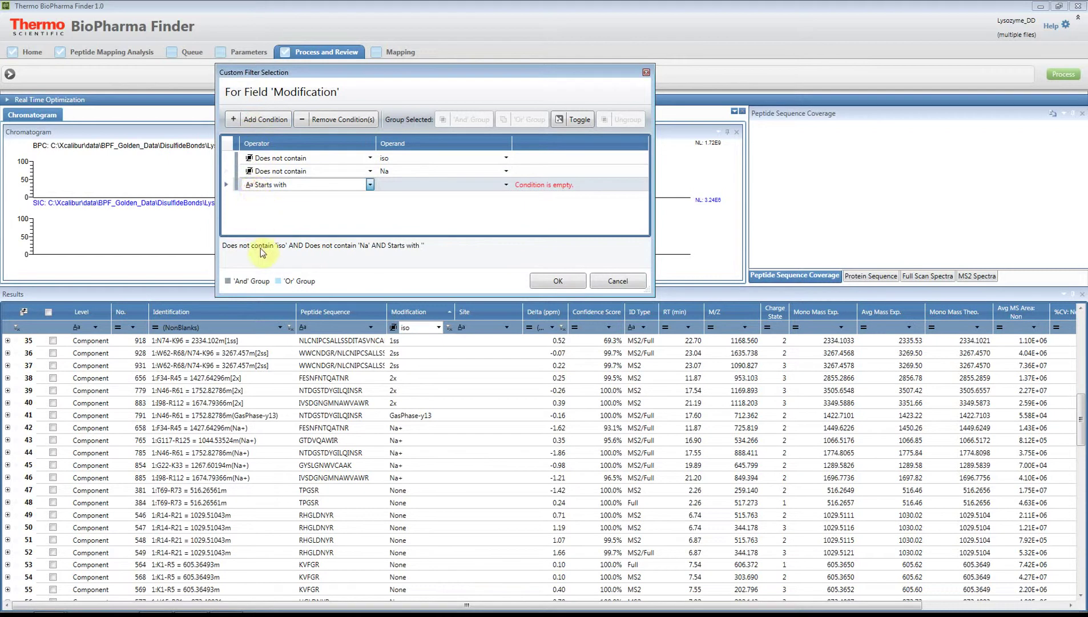
pyautogui.press('Up')
pyautogui.click(391, 186)
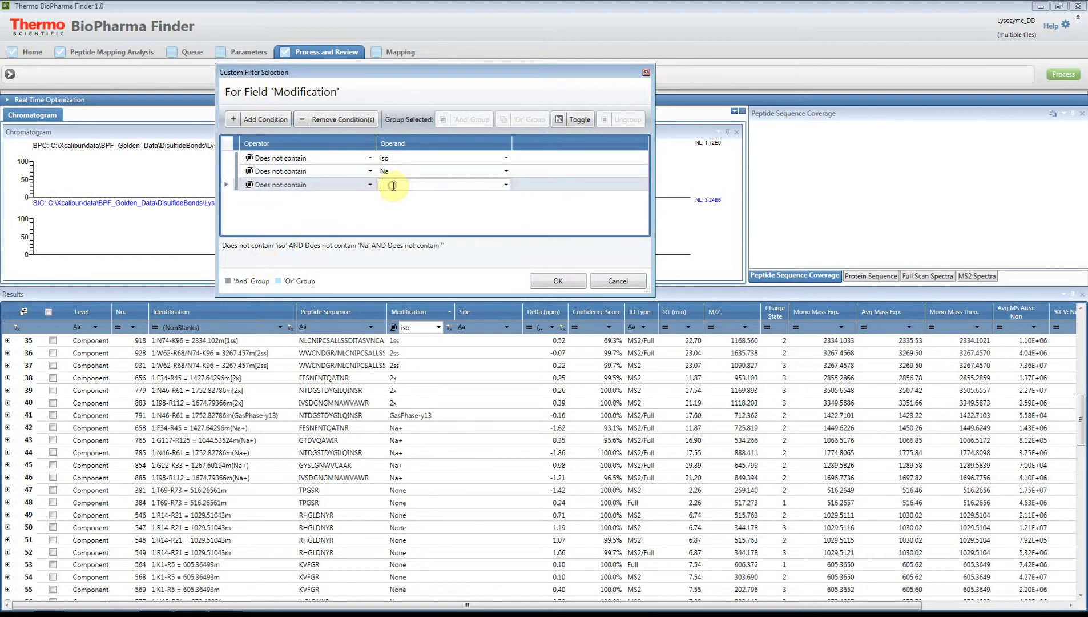
pyautogui.write('G')
pyautogui.write('sPhase-y13')
pyautogui.press('BackSpace')
pyautogui.press('BackSpace')
pyautogui.press('BackSpace')
pyautogui.press('BackSpace')
pyautogui.click(555, 283)
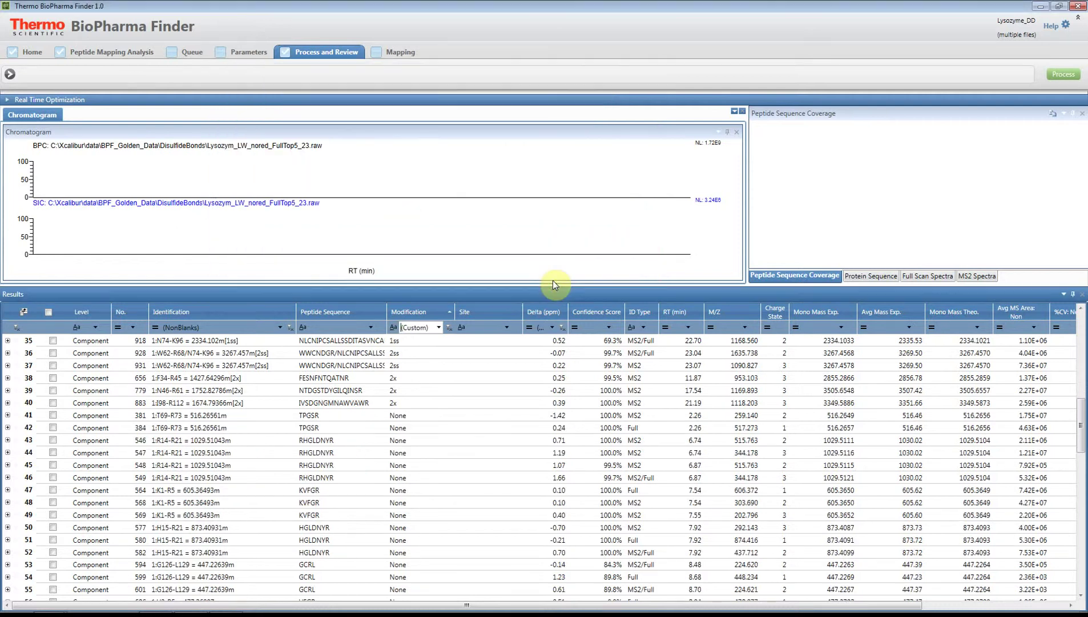
# Sort the filtered results by Modification and scroll down to the 1ss disulfide rows
pyautogui.click(428, 311)
pyautogui.scroll(6, 470, 390)
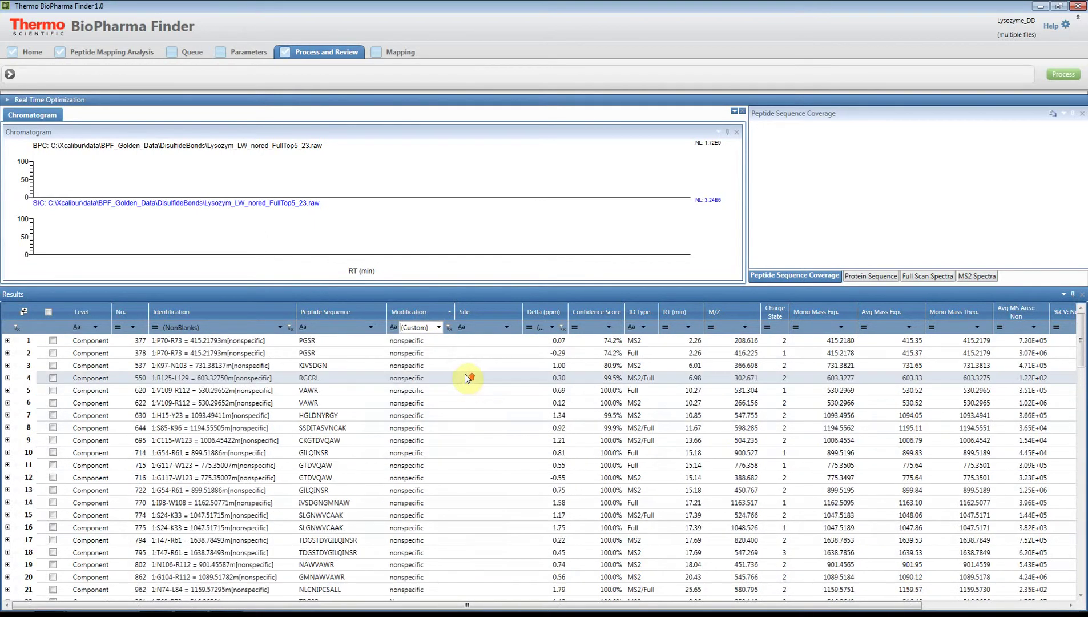
pyautogui.scroll(-20, 469, 378)
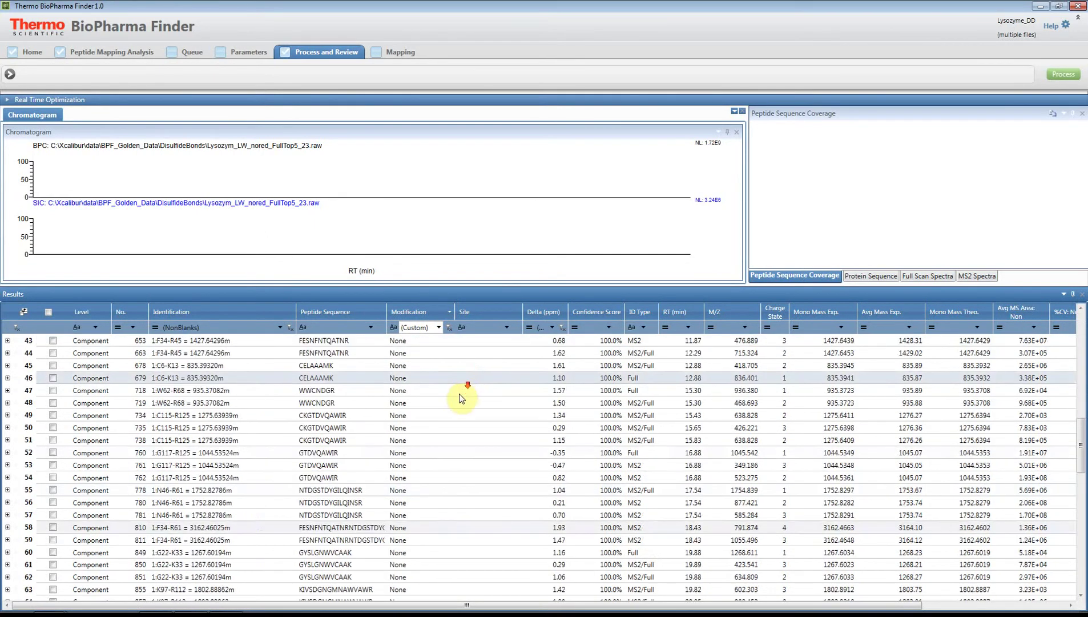
pyautogui.scroll(-4, 462, 398)
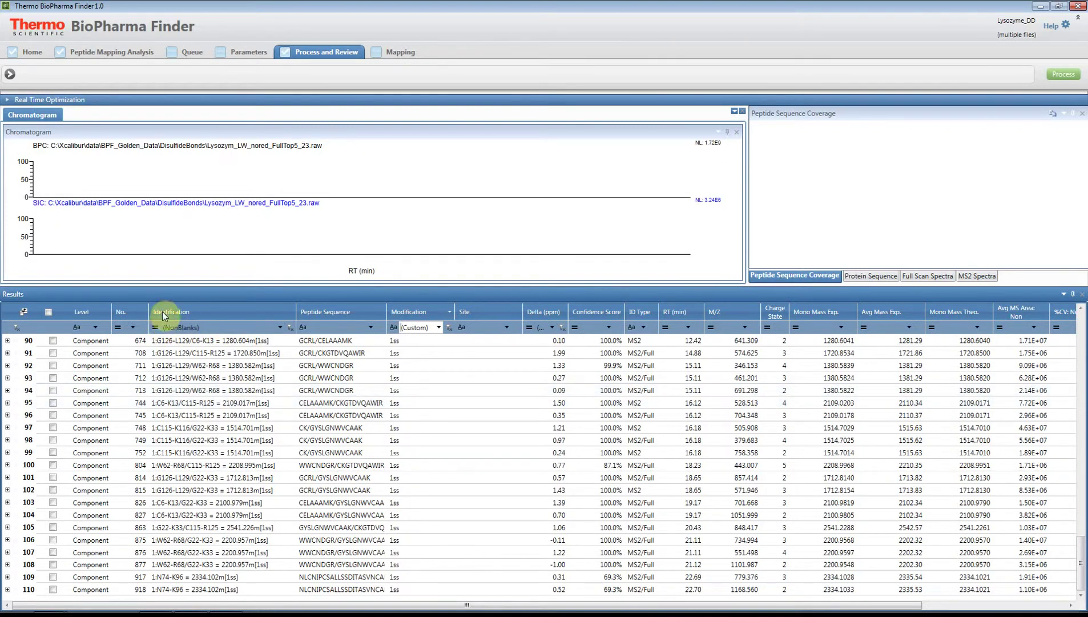
# Replace the Identification NonBlanks criterion with a filter for entries containing '/'
pyautogui.click(155, 329)
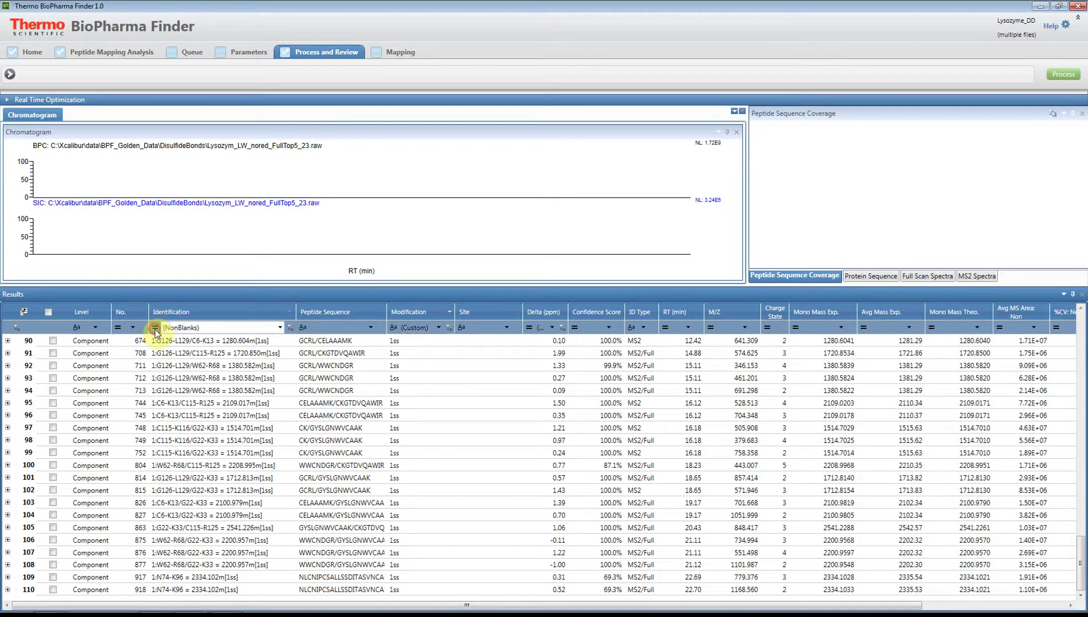
pyautogui.click(162, 395)
pyautogui.write('/')
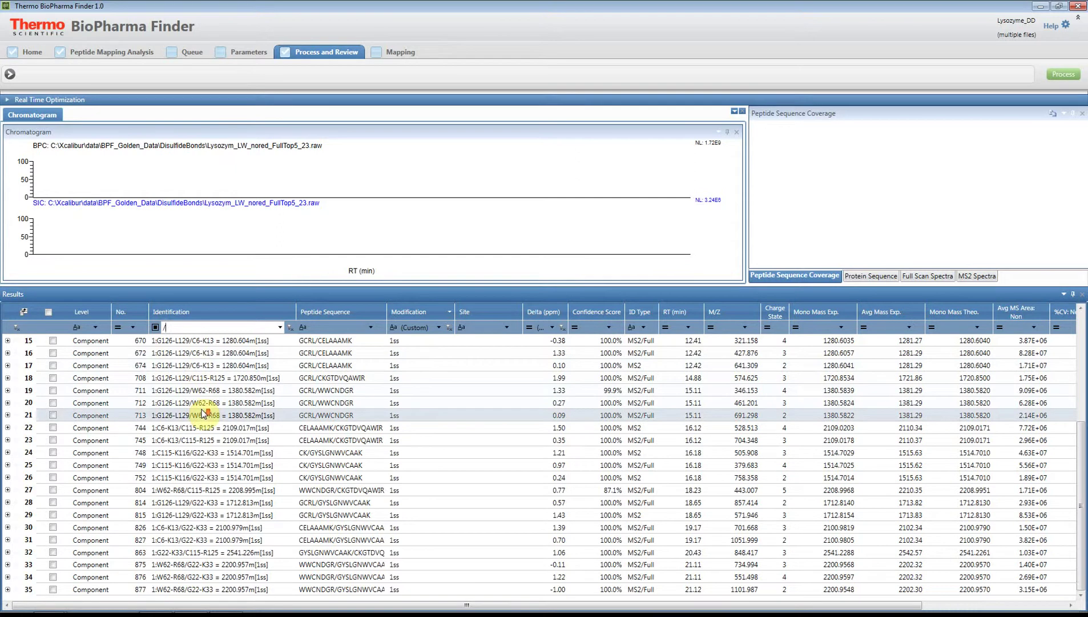
pyautogui.scroll(5, 323, 480)
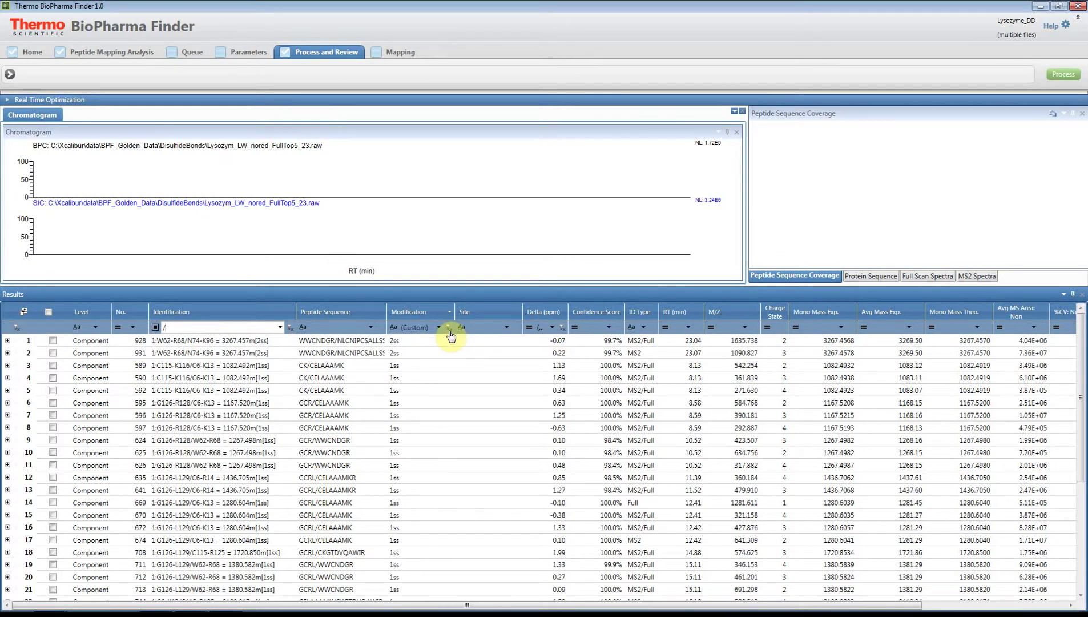
pyautogui.moveTo(554, 605); pyautogui.dragTo(885, 609)
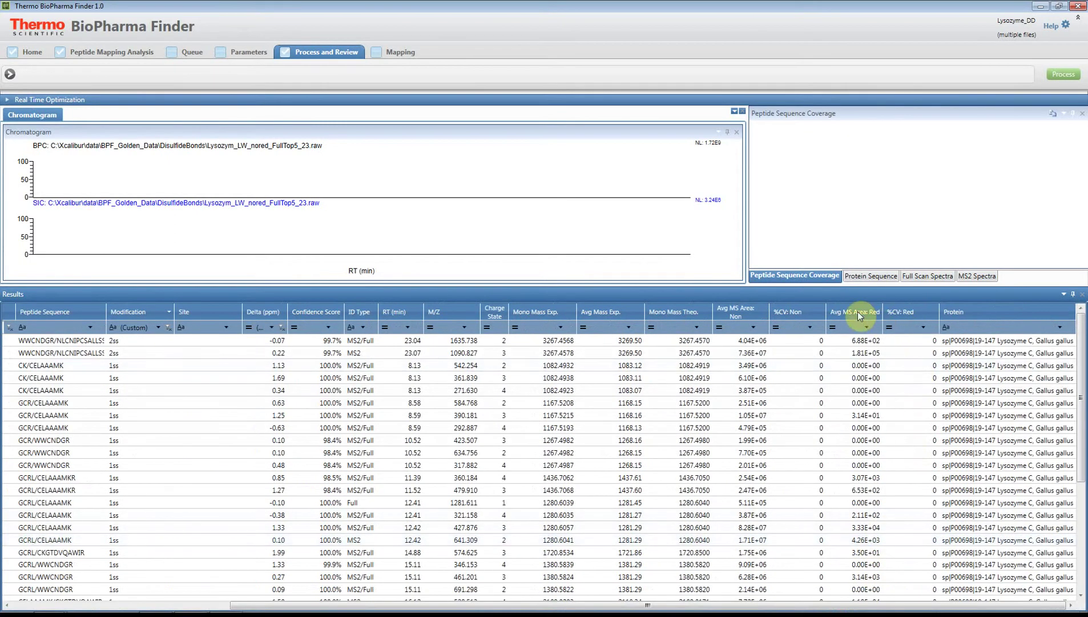
# Sort by Avg MS Area: Non and filter it to the top 5%, leaving nine components
pyautogui.click(741, 317)
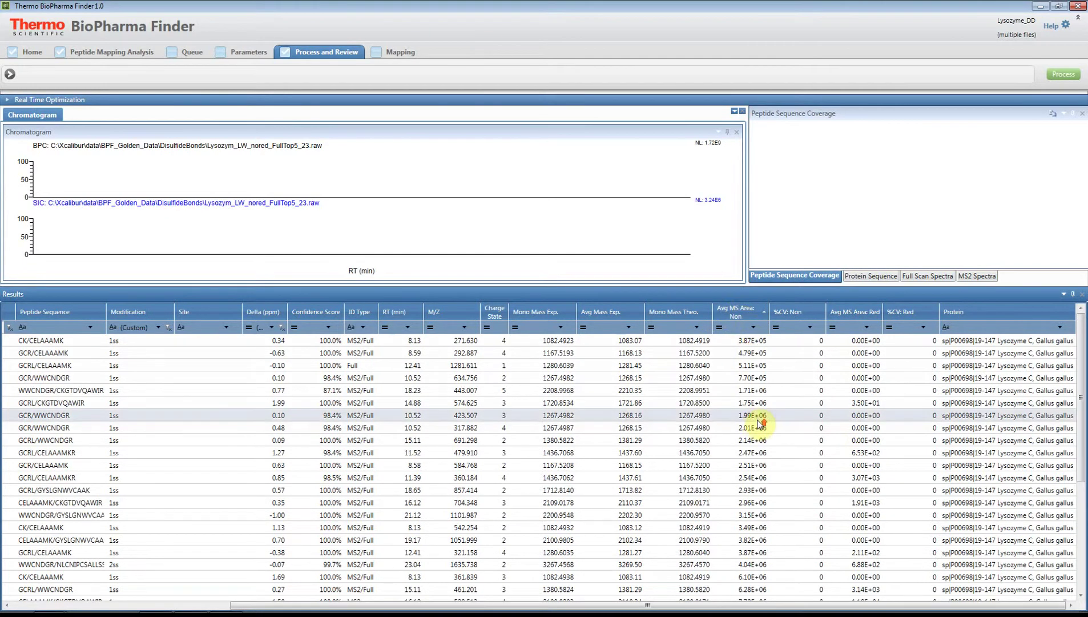
pyautogui.click(719, 329)
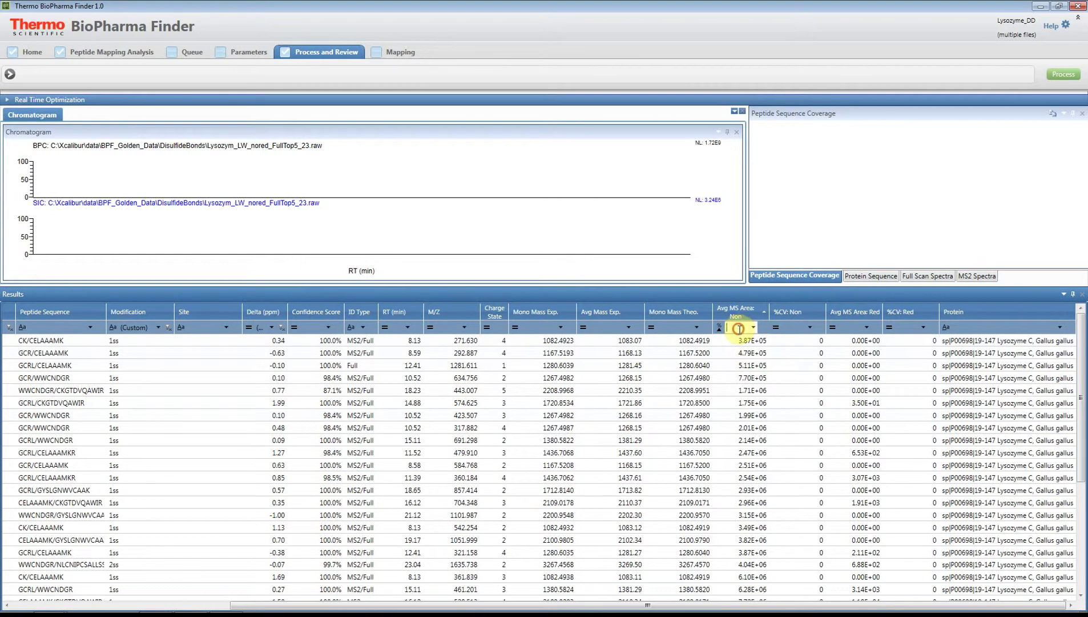
pyautogui.write('1e7')
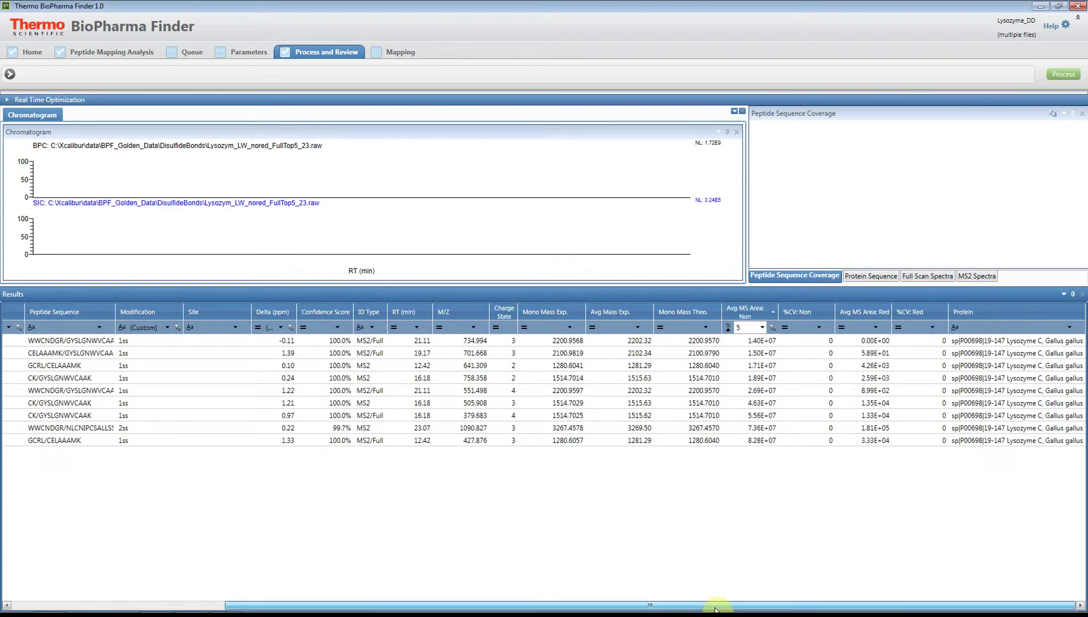
pyautogui.moveTo(715, 609); pyautogui.dragTo(393, 577)
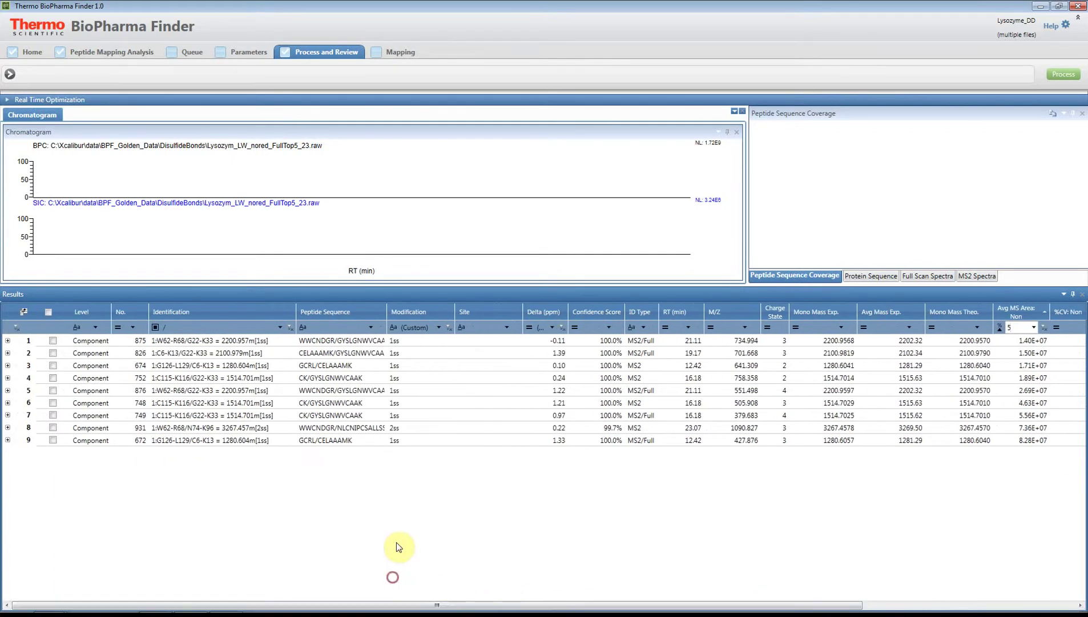
# Check all nine filtered components, then clear the slash condition on Identification
pyautogui.click(49, 314)
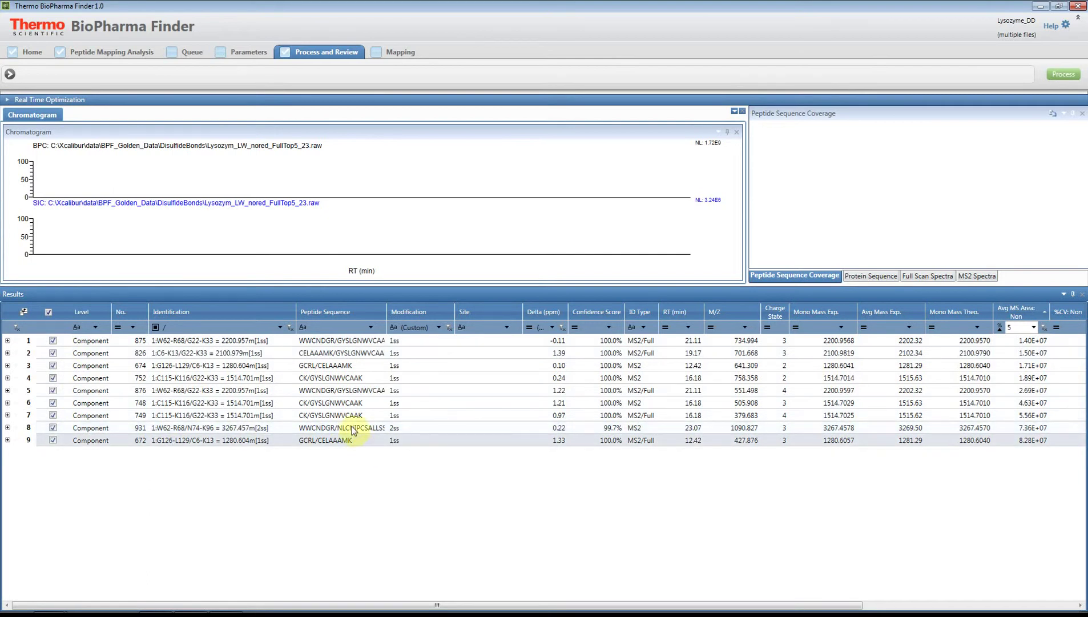
pyautogui.click(289, 328)
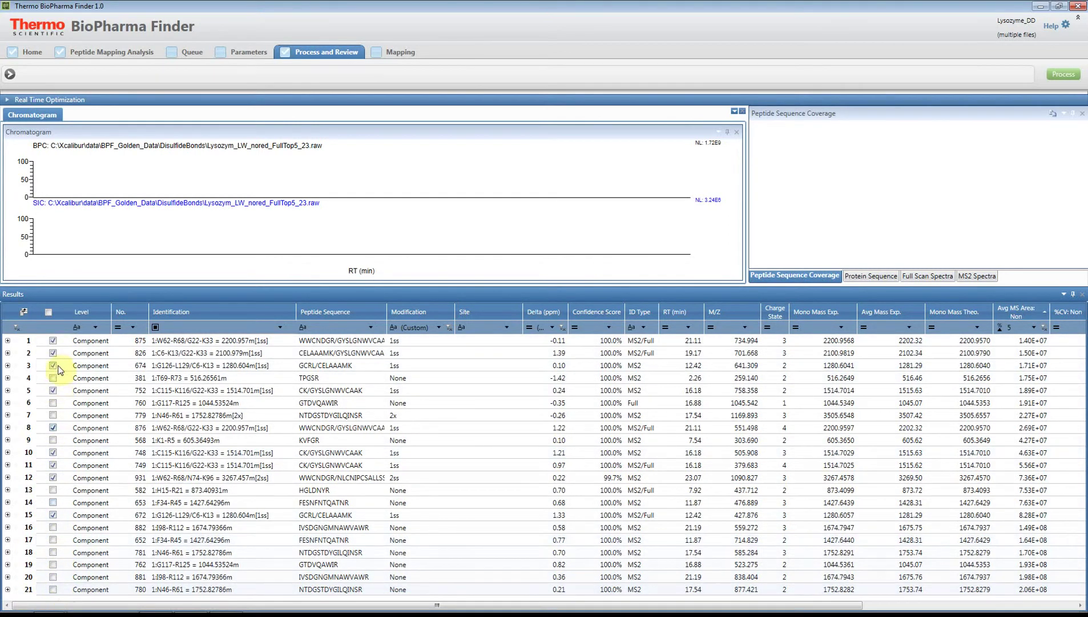
# Check every component now listed using the header select-all checkbox
pyautogui.click(48, 312)
# Clear the Avg MS Area: Non filter and sort by check state so checked rows lead
pyautogui.click(1043, 327)
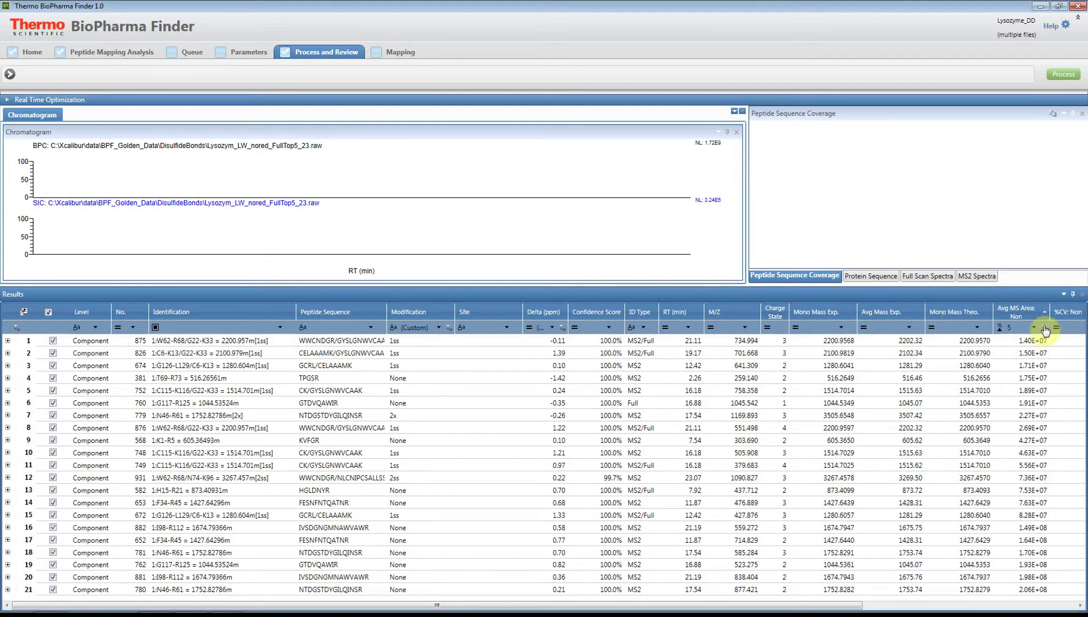
pyautogui.click(50, 314)
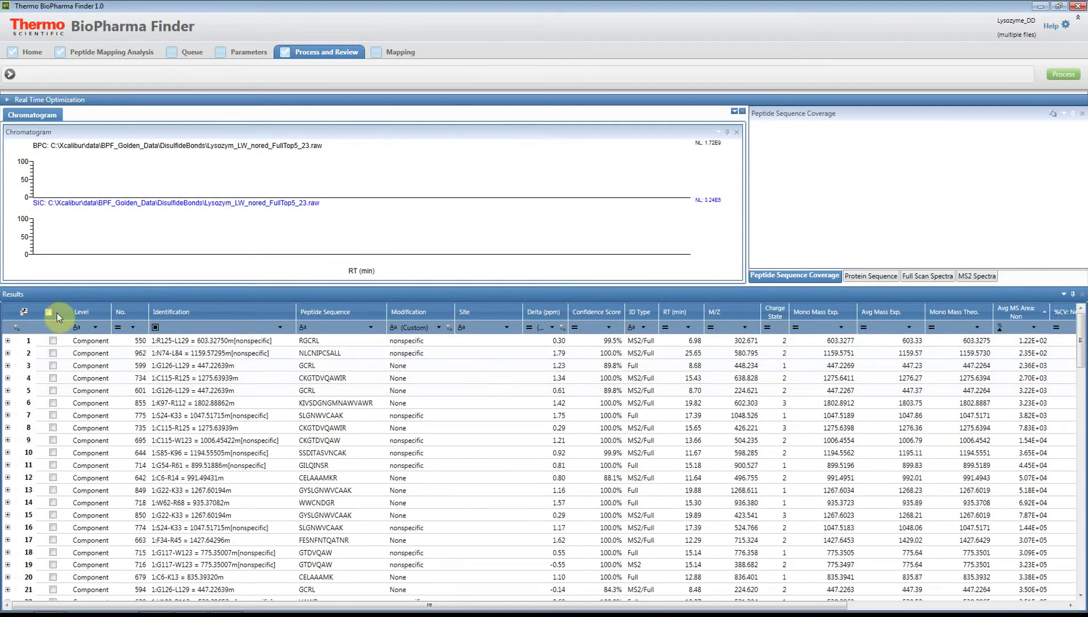
pyautogui.click(63, 311)
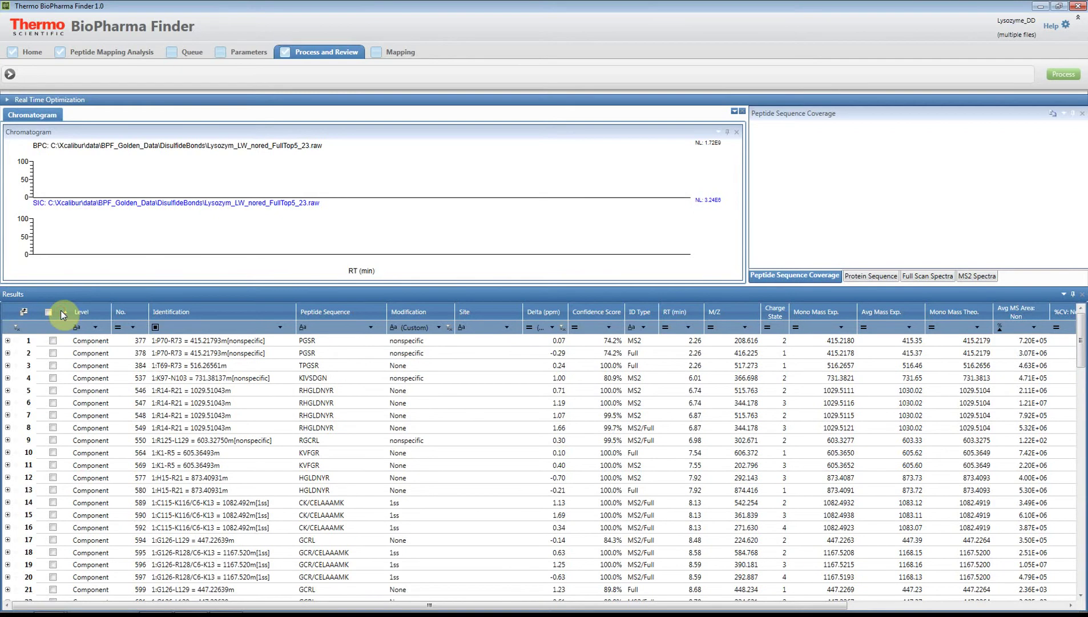
pyautogui.click(60, 311)
pyautogui.scroll(-3, 53, 388)
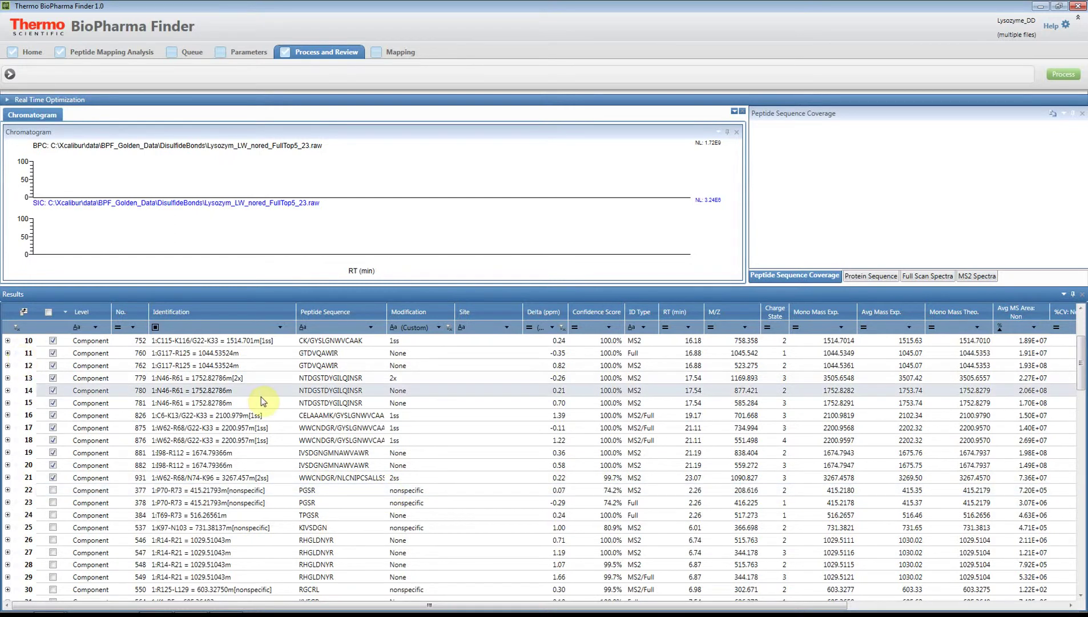
# Choose (Custom) from the M/Z column filter and reposition the Custom Filter Selection dialog
pyautogui.click(711, 329)
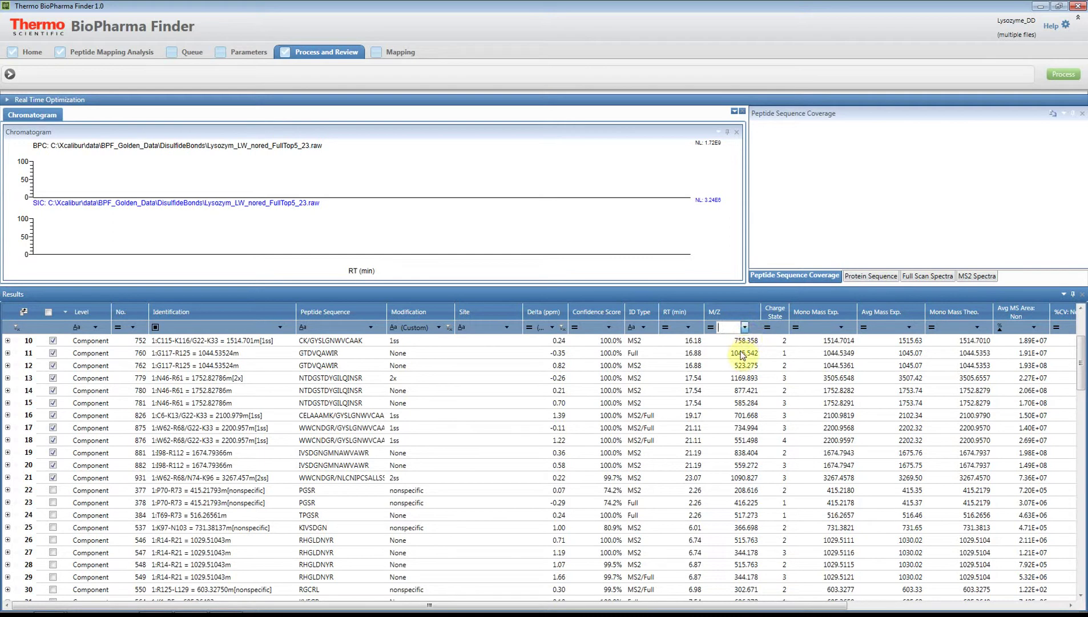
pyautogui.click(737, 343)
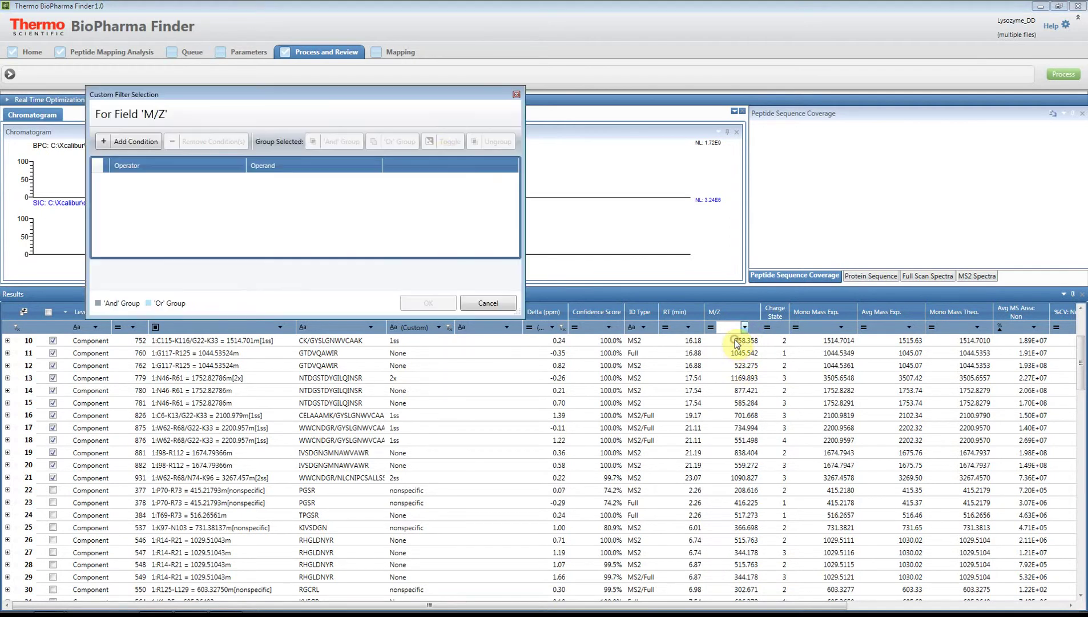
pyautogui.moveTo(390, 99); pyautogui.dragTo(522, 199)
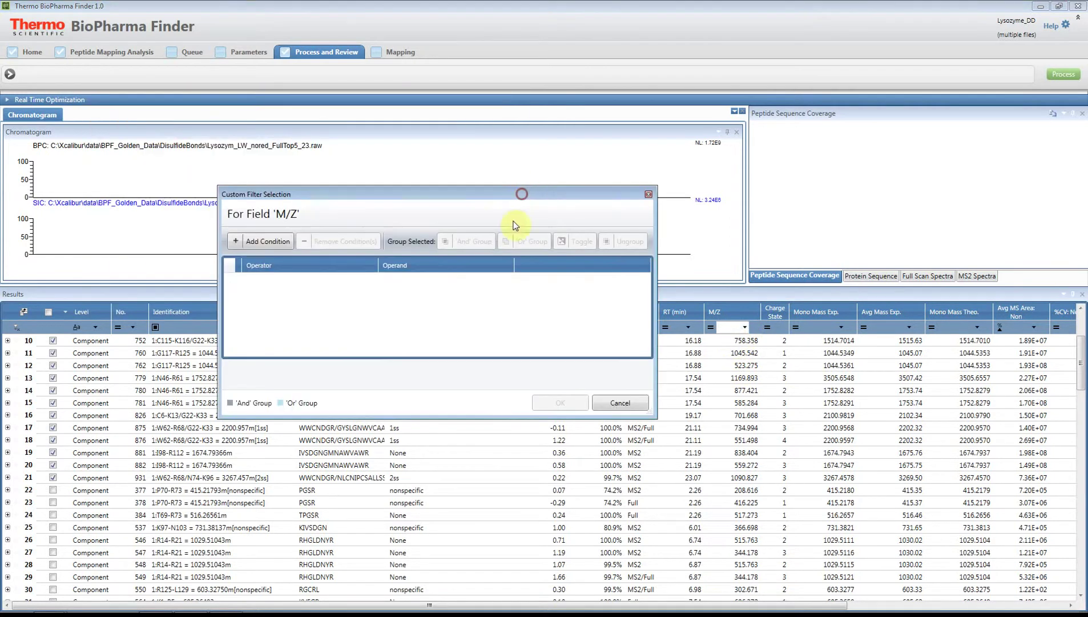